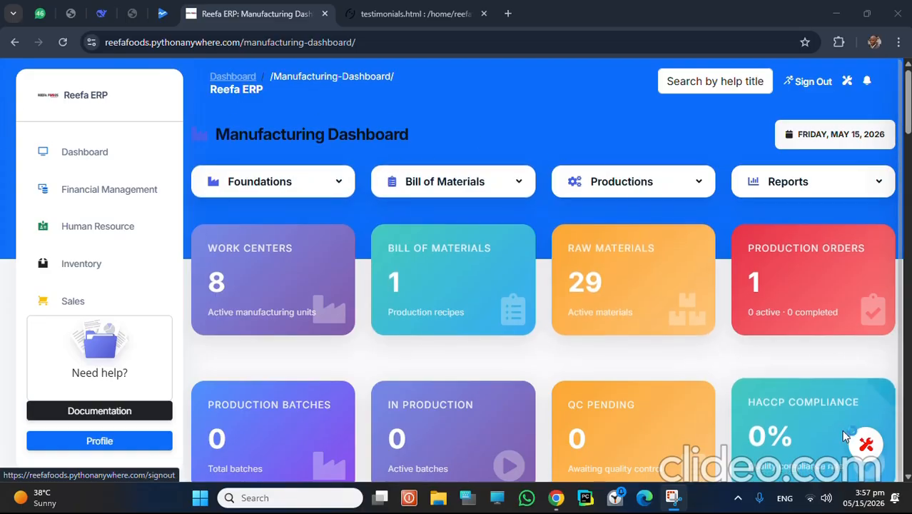
Switch the ERP theme to dark mode and set the sidenav type to Dark.
left_click(865, 443)
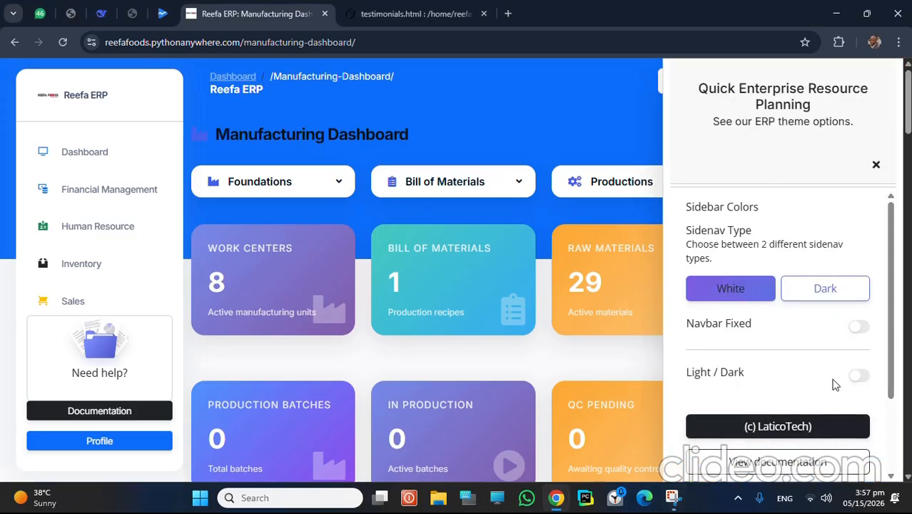
left_click(858, 376)
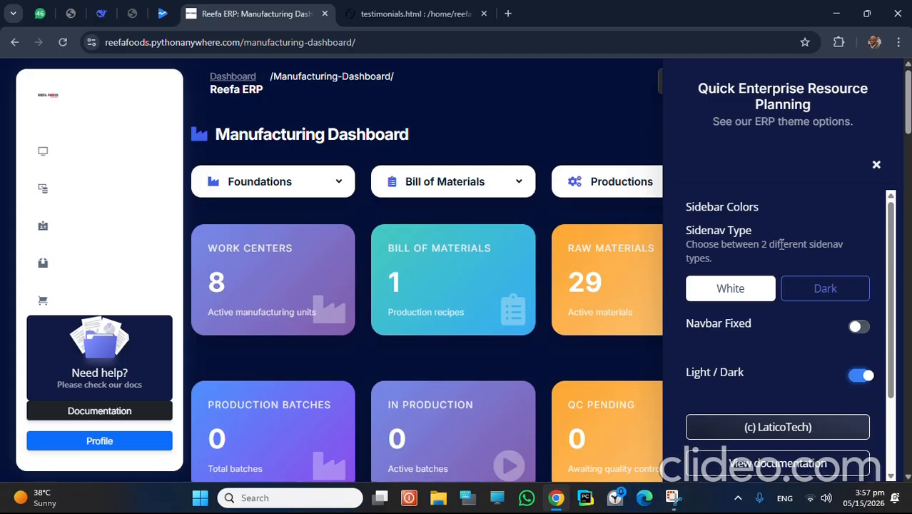
left_click(821, 292)
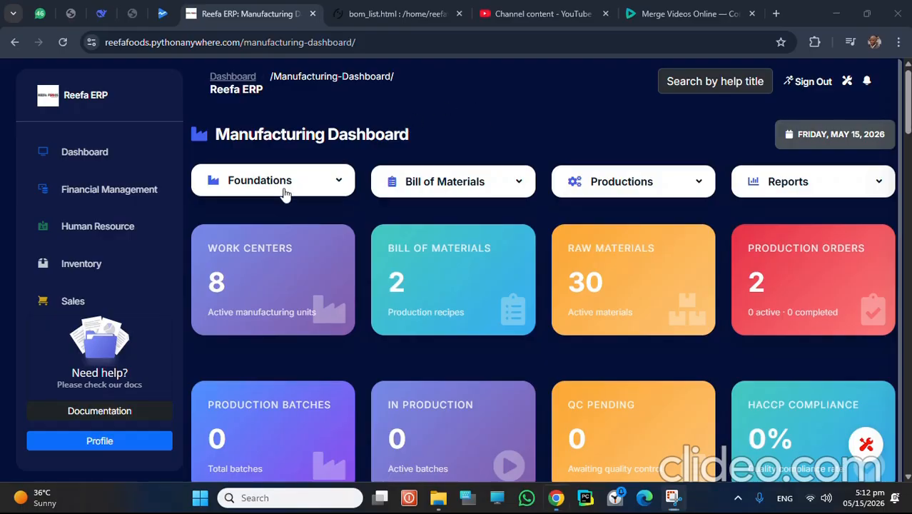
Open the Work Centers page and start a new work center named "Grinding Line 1".
left_click(283, 192)
left_click(276, 211)
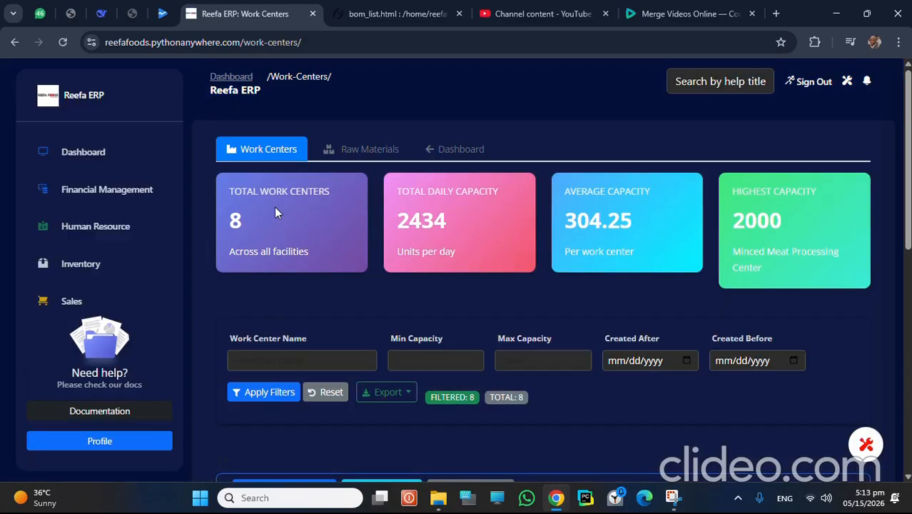
scroll(400, 352, "down", 1)
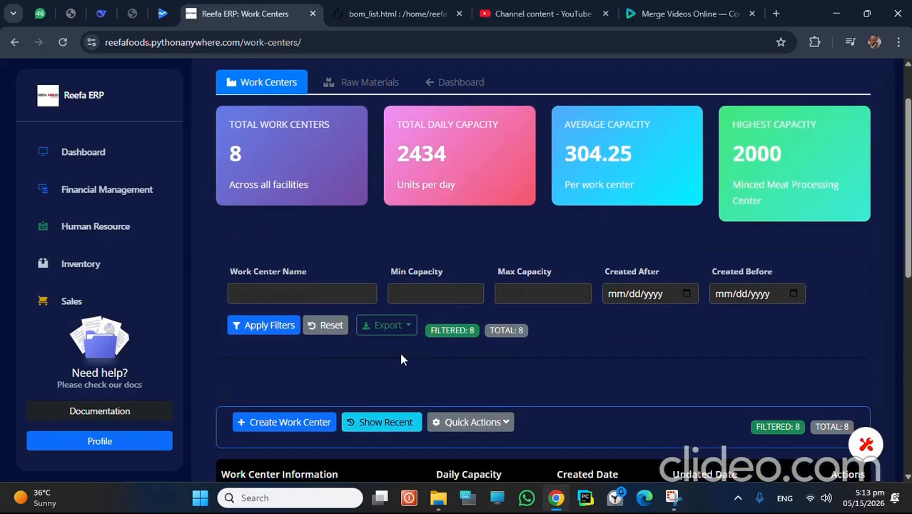
left_click(308, 422)
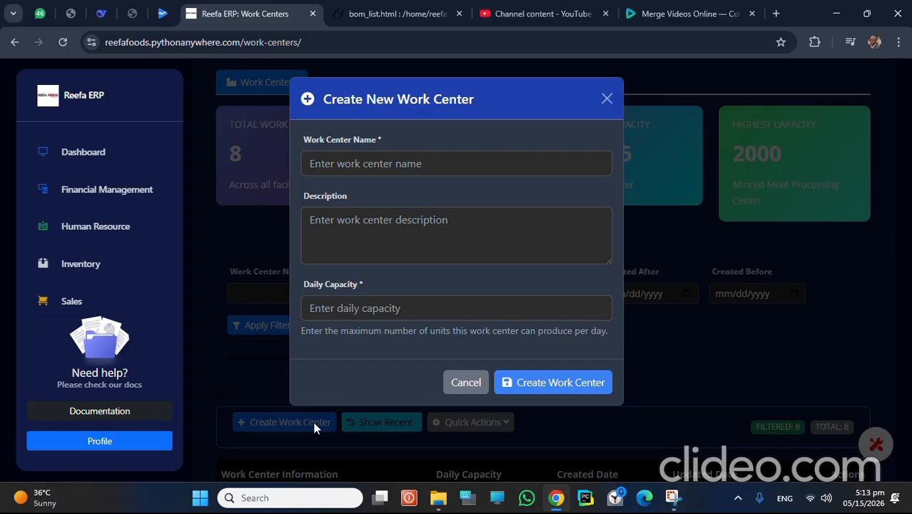
left_click(441, 164)
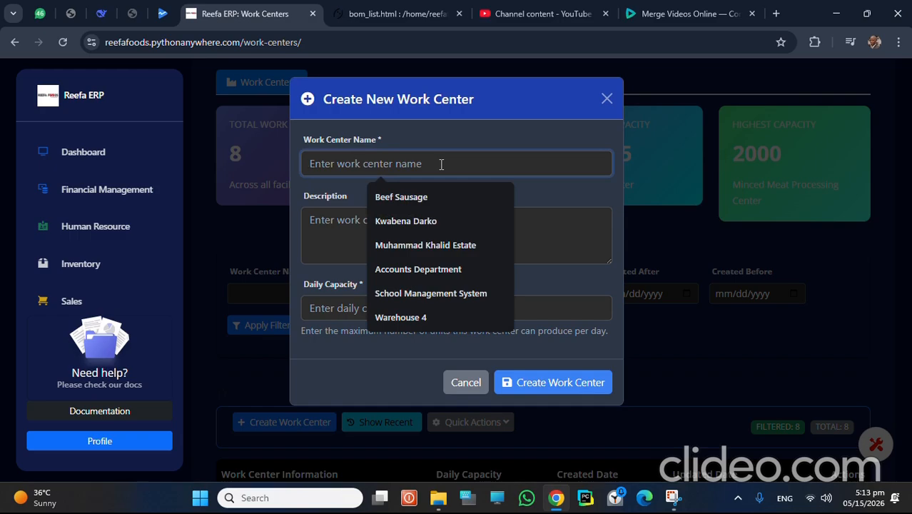
type("Grinding ")
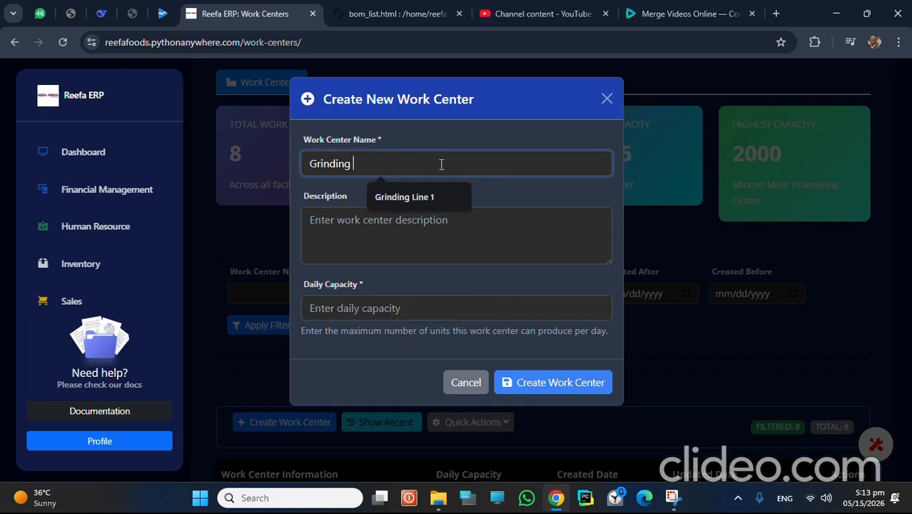
type("Line 1")
Enter the work center description "Industrial meat grinder for raw beef. Used for coarse and fine grinding before mixing.".
left_click(424, 226)
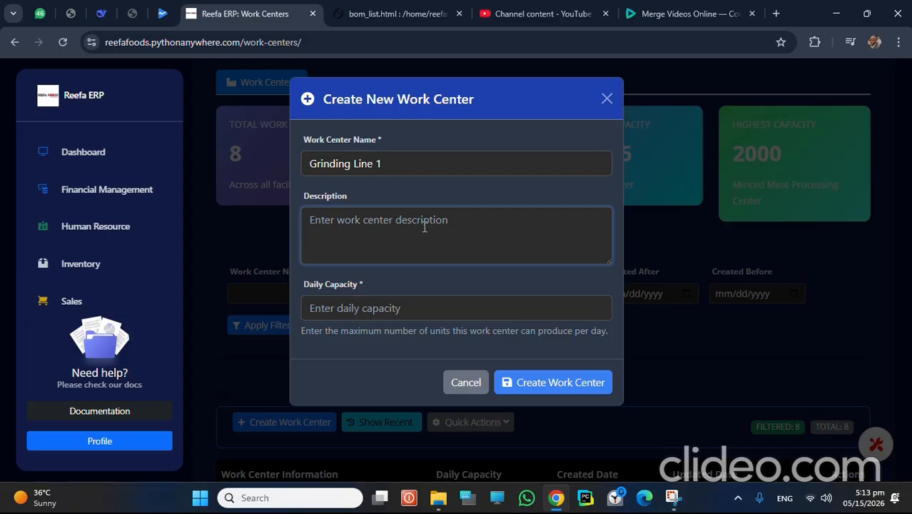
type("Industria")
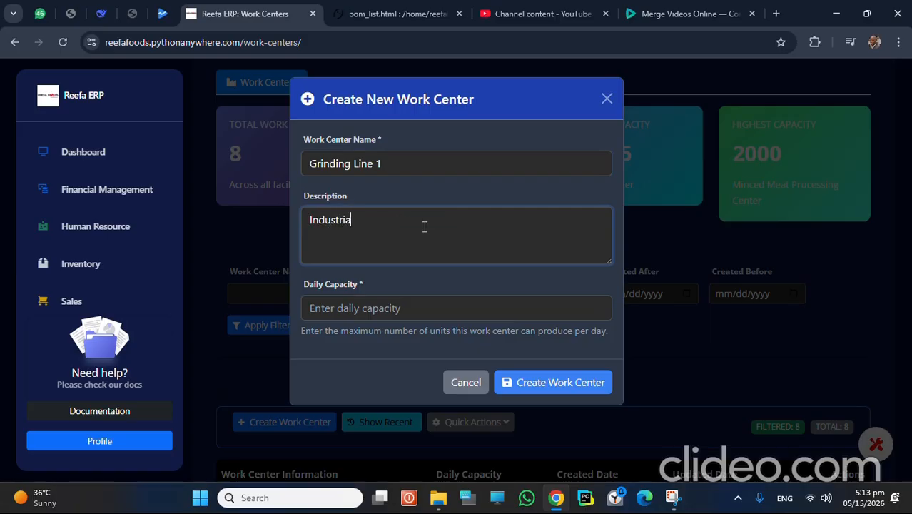
type("l meat ")
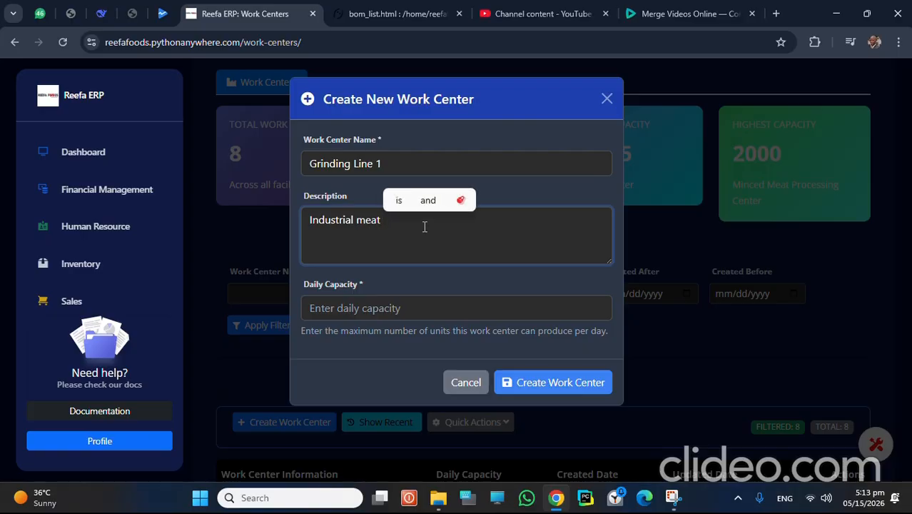
type("grinder ")
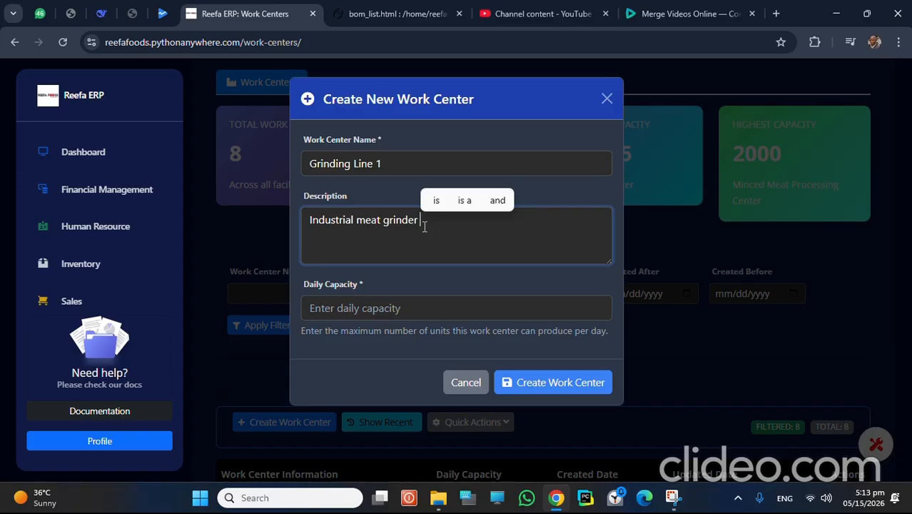
type("for raw")
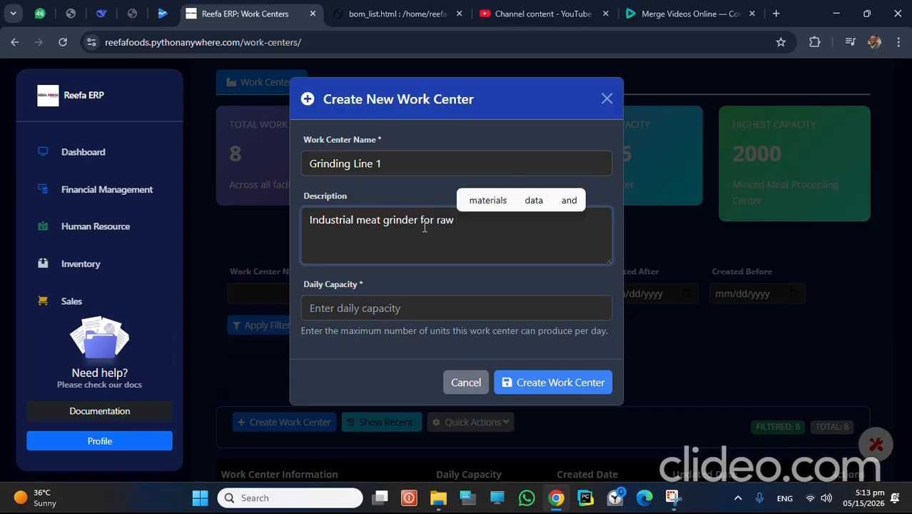
type(" beef. ")
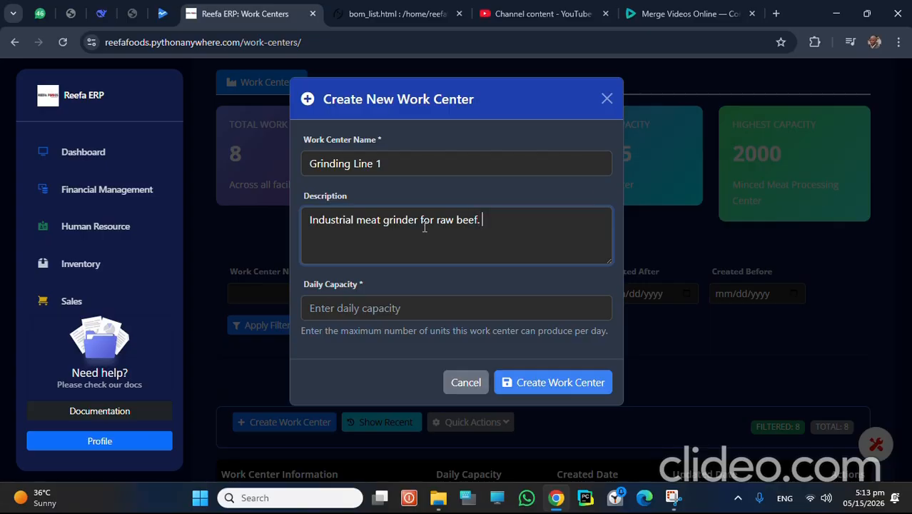
type("Used ")
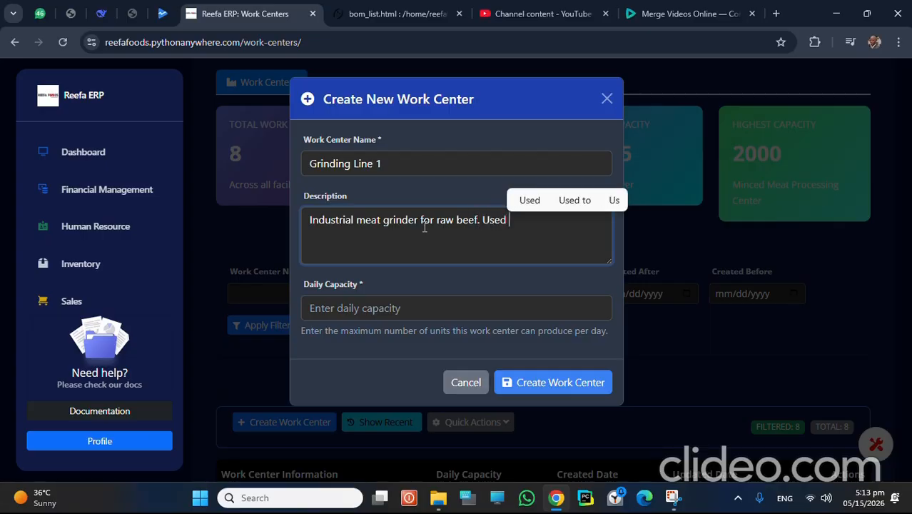
type("for coa")
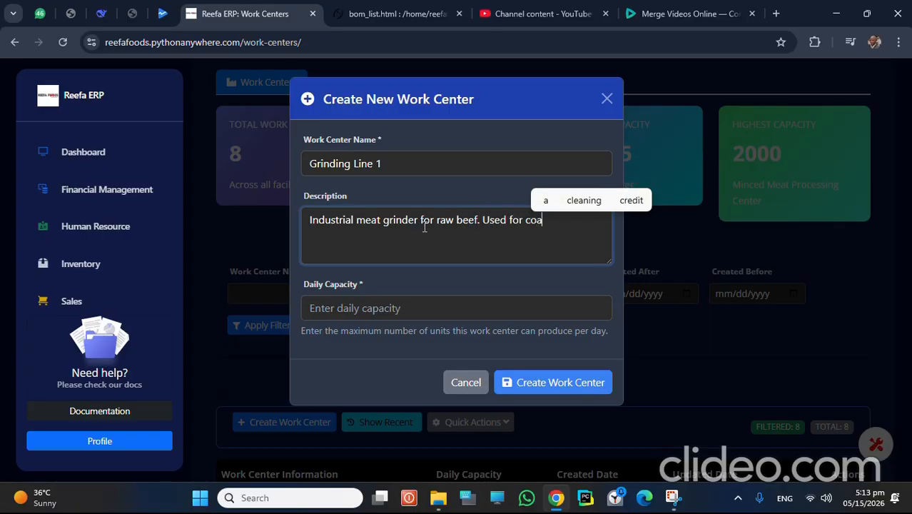
type("rse and fine grd")
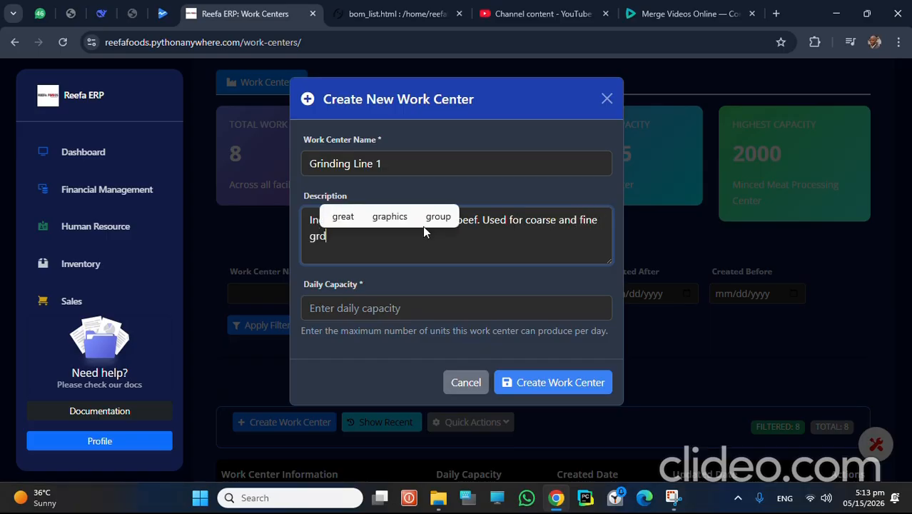
key("BackSpace")
type("ind")
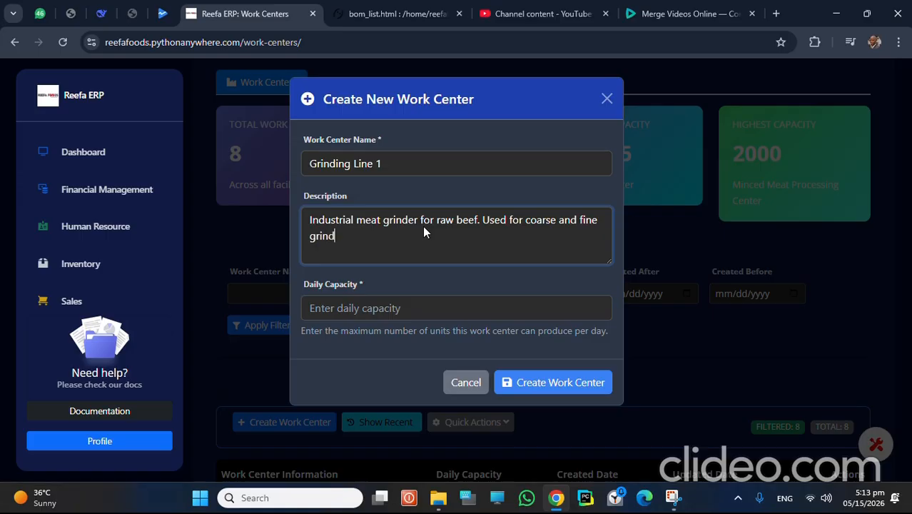
type("ing bef")
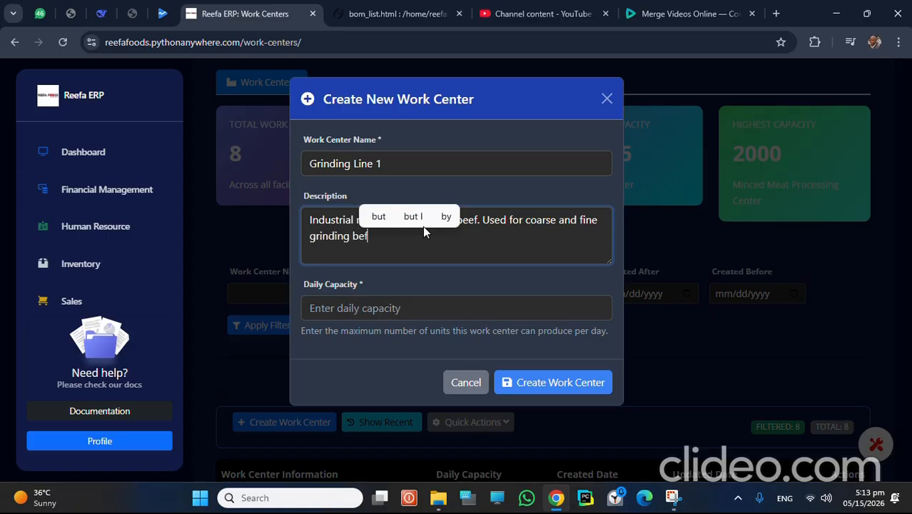
type("ore mizing")
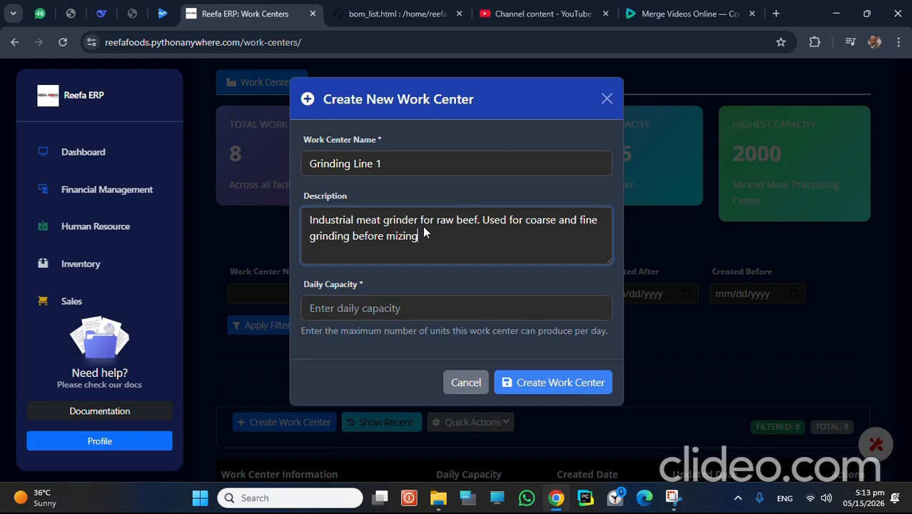
key("BackSpace")
key("BackSpace")
key("BackSpace")
type("ixing.")
Set the work center's daily capacity to 500 and create it.
left_click(418, 304)
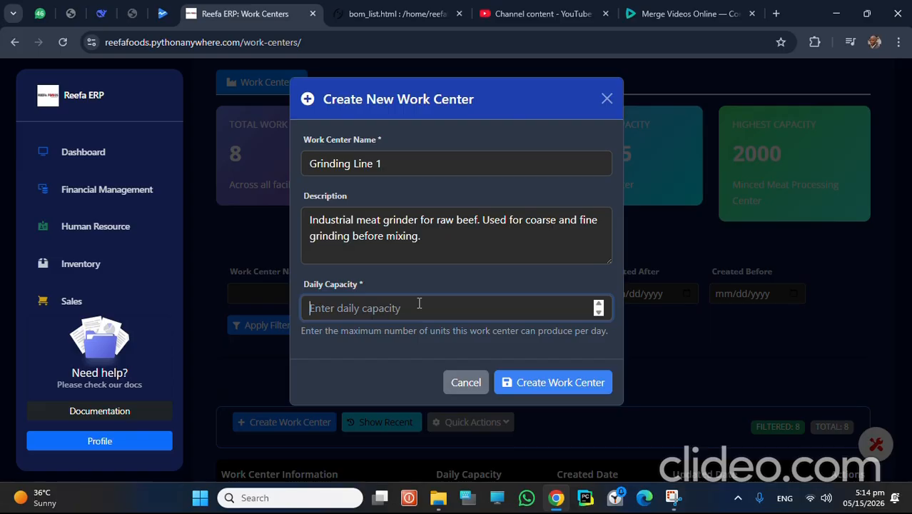
type("500")
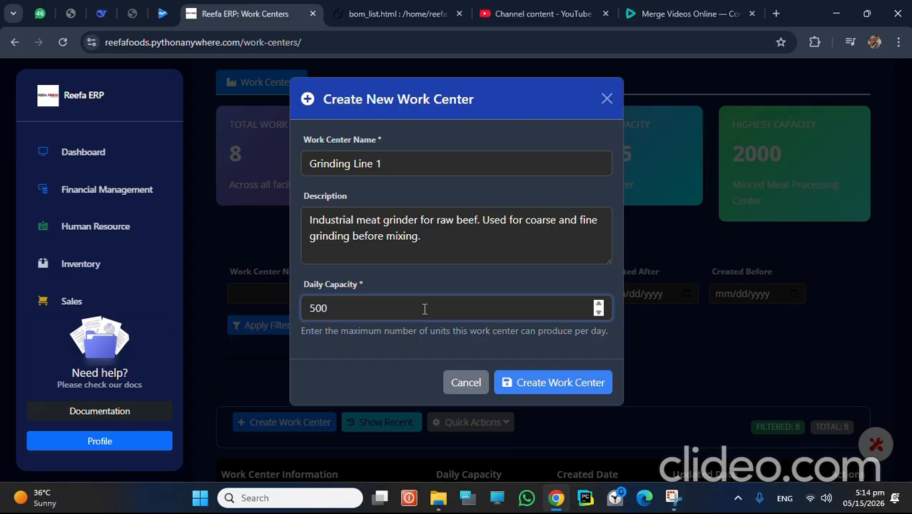
left_click(520, 384)
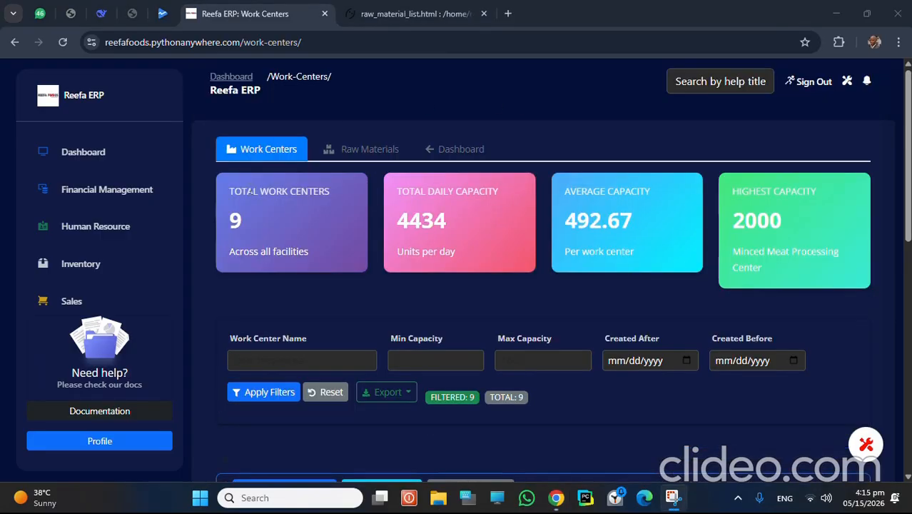
Return to the manufacturing dashboard and open the Raw Materials list under Foundations.
left_click(379, 152)
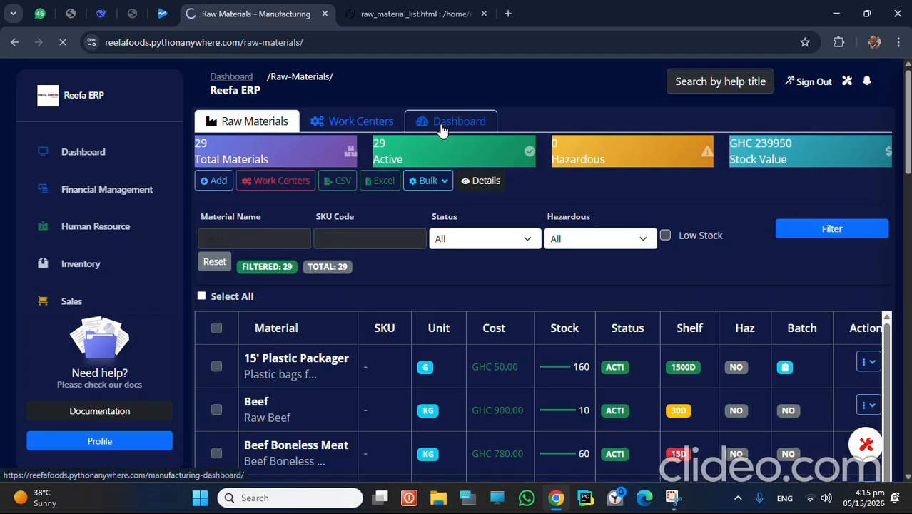
left_click(441, 125)
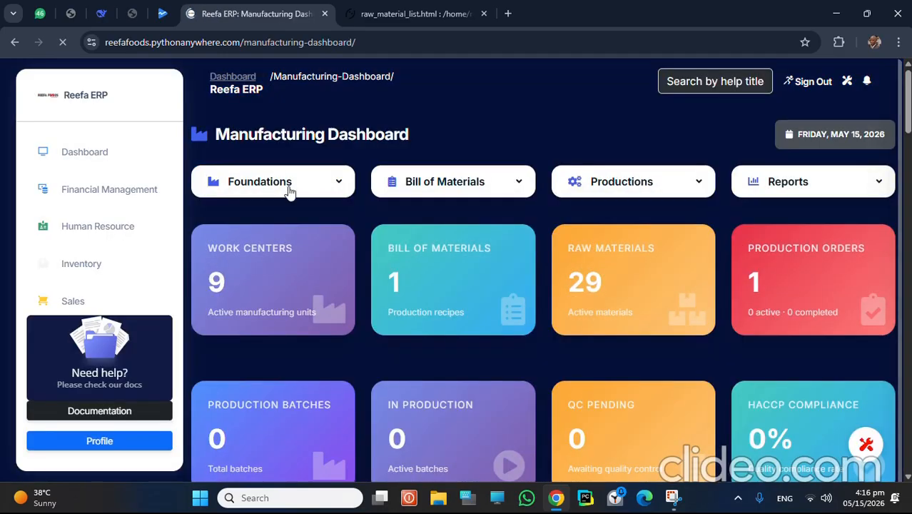
left_click(303, 187)
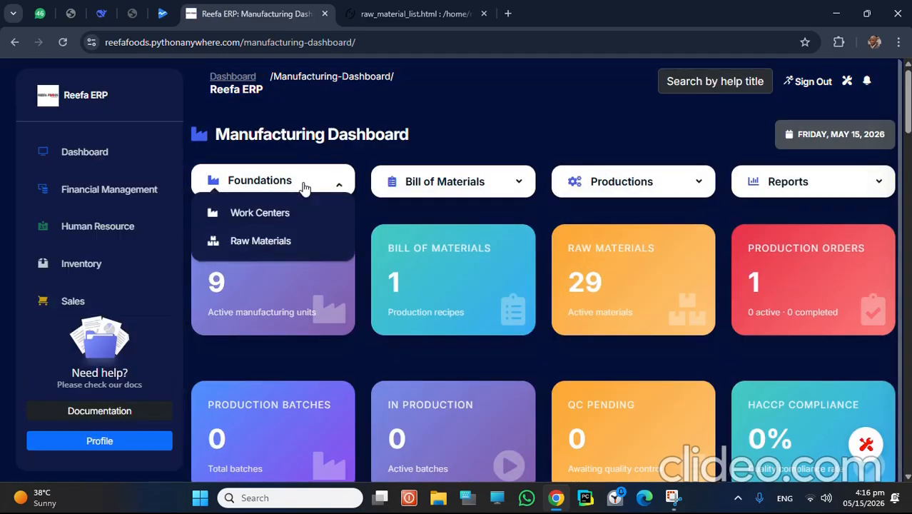
left_click(275, 242)
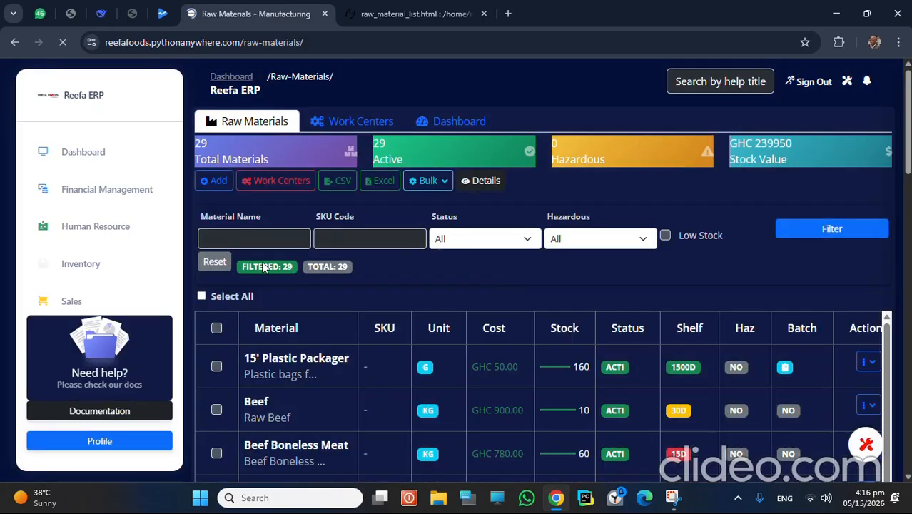
Start adding a new raw material and name it "Beef Meat 85/15".
left_click(216, 182)
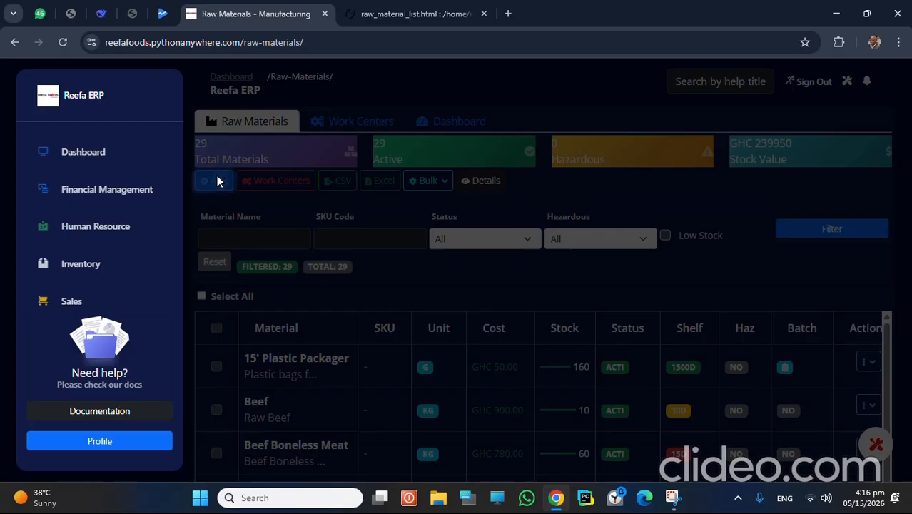
left_click(367, 126)
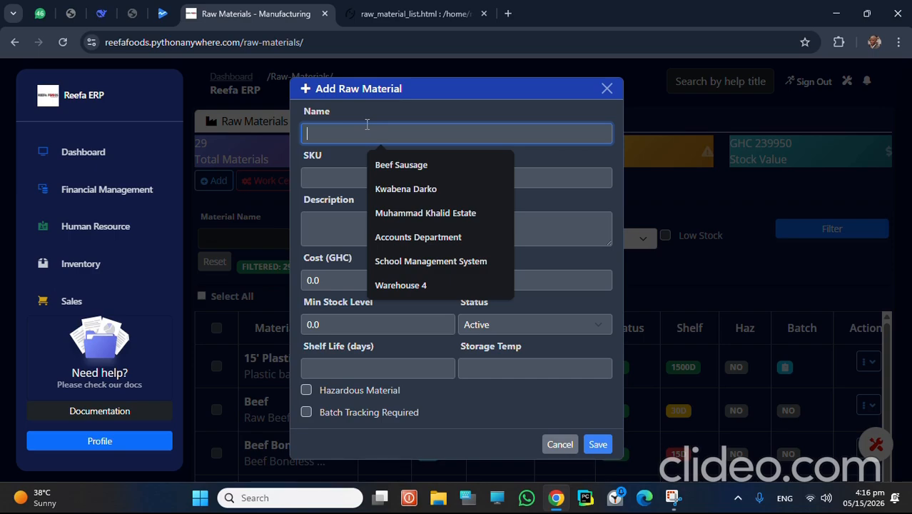
type("Beef")
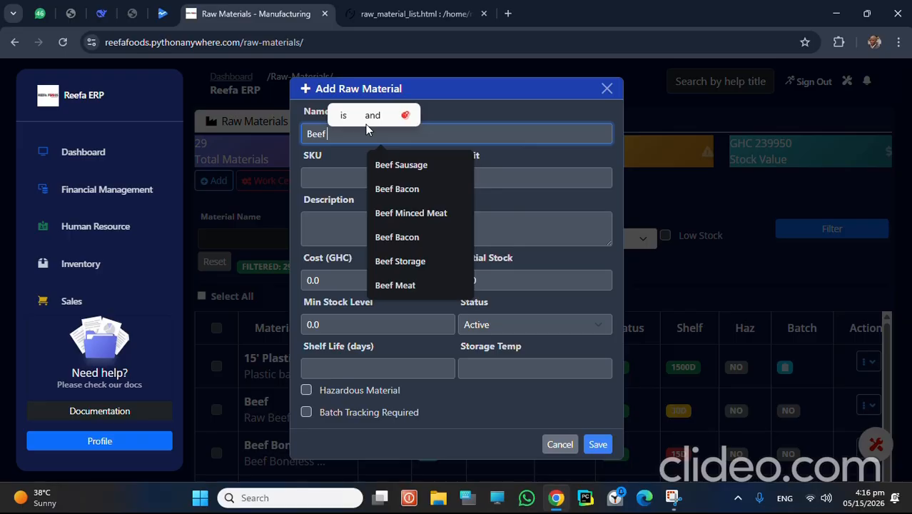
type(" Meat")
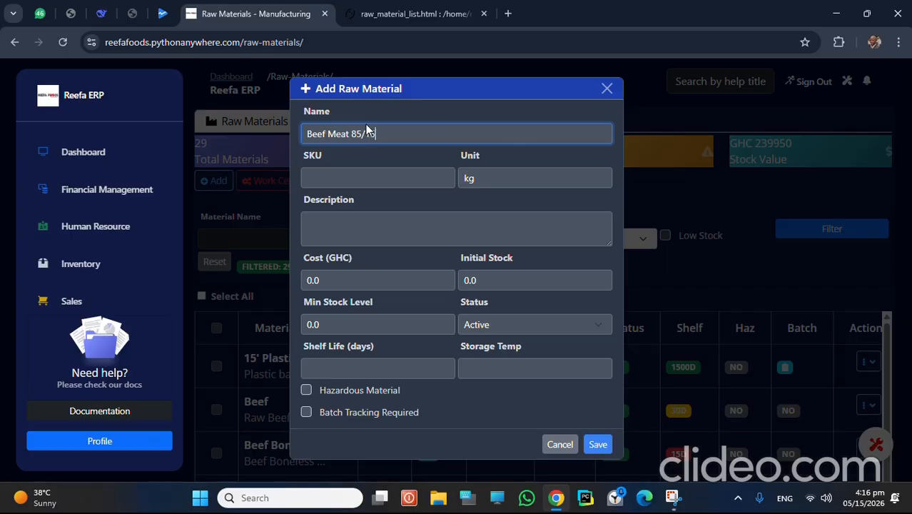
type("85/15")
Set the raw material's SKU to RM-BEEF-001 and move on to its unit.
left_click(359, 179)
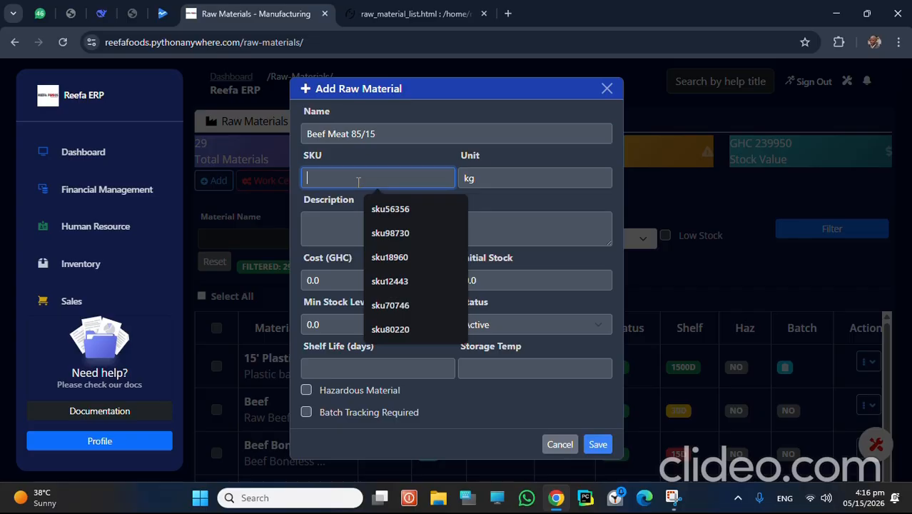
type("RM")
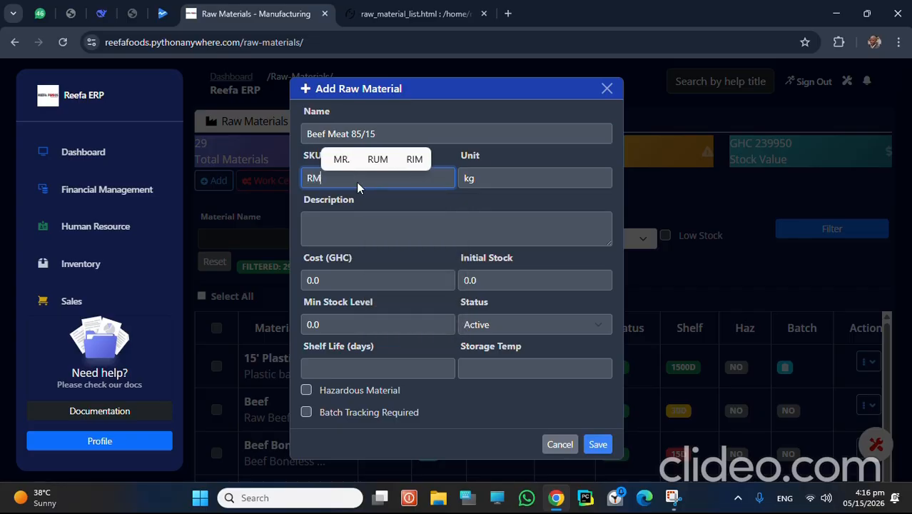
type("-")
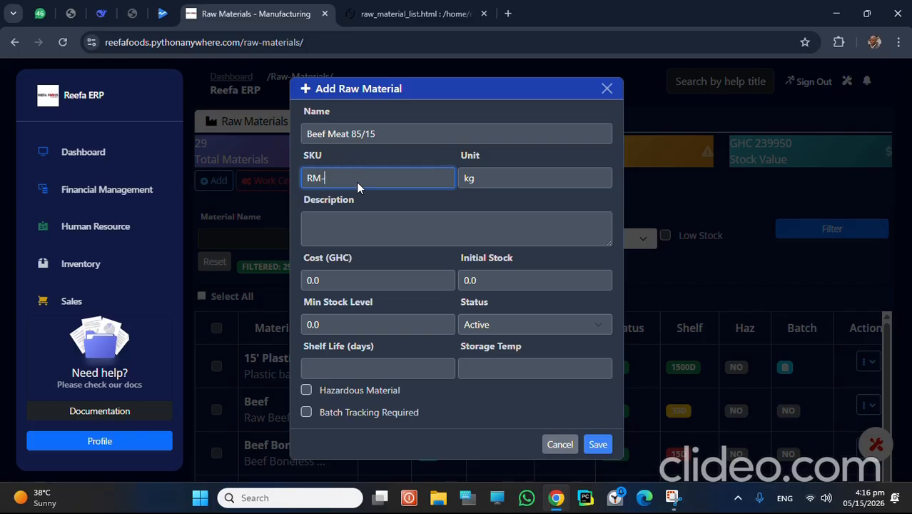
type("BEEF-001")
left_click(508, 180)
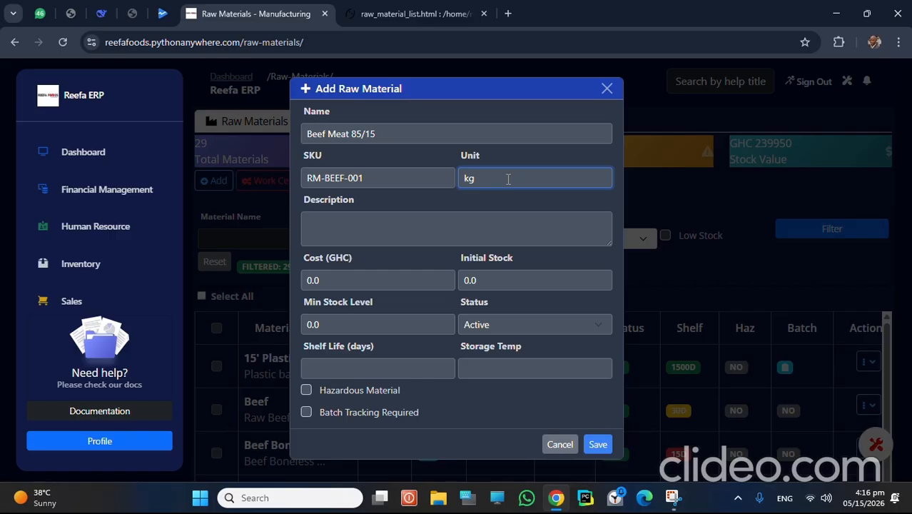
Enter the raw material's description as "Lean beef trim, 85% lean 15% fat. Main protein for sausage.".
left_click(367, 227)
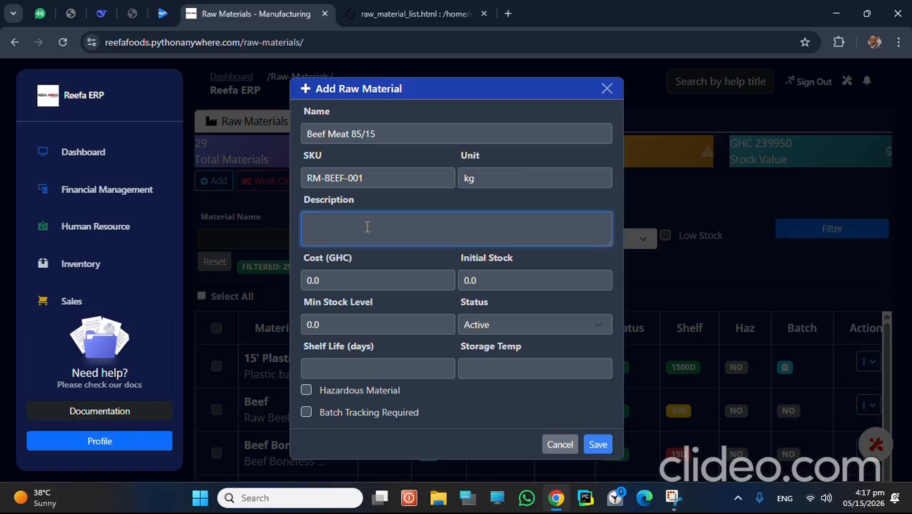
type("Lean beef ")
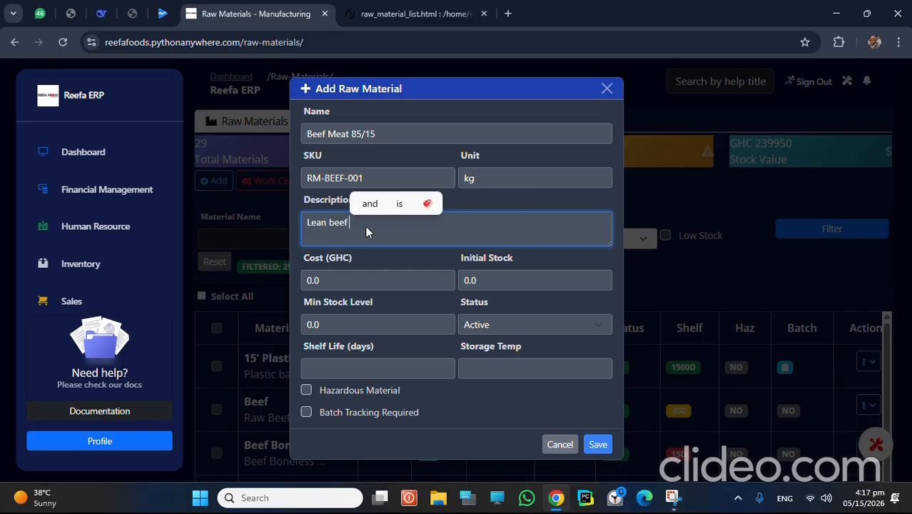
type("trim 85%")
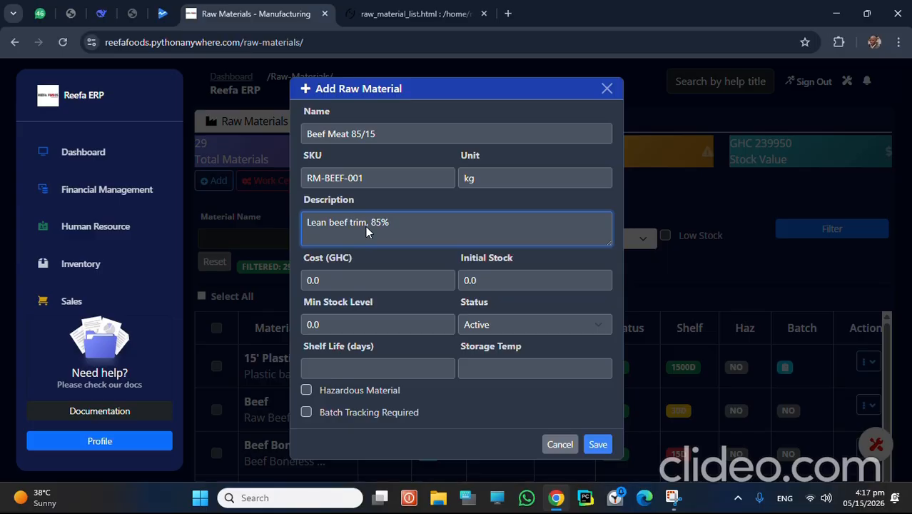
type(", 85% lean 1")
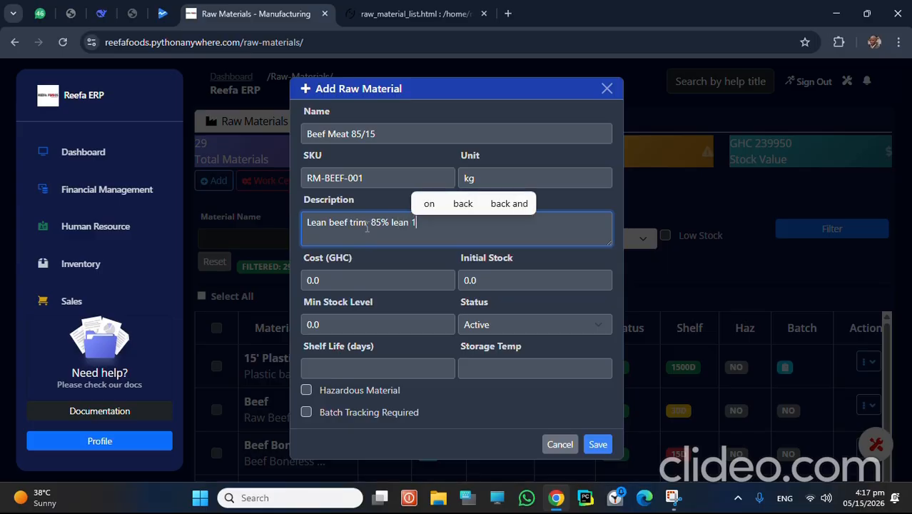
type("5")
type("%")
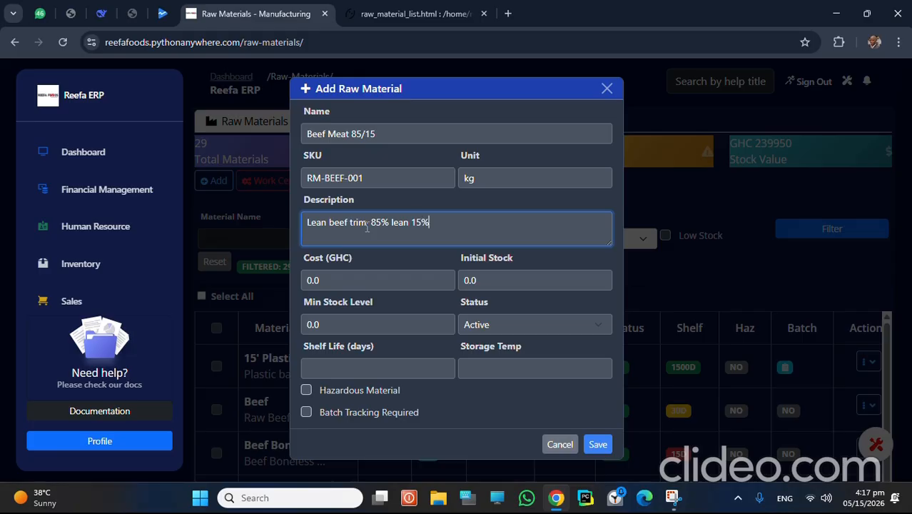
type(" fat. Main protein for sausage.")
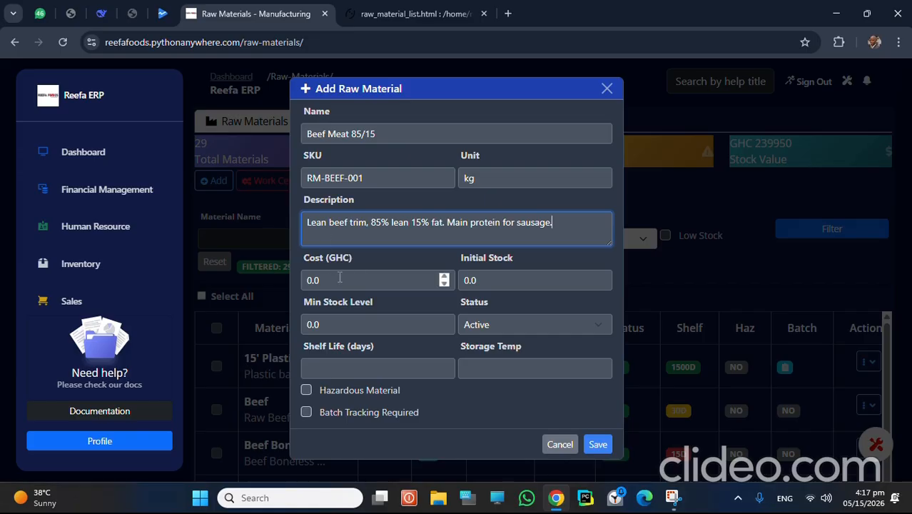
Set the raw material's cost to 650 GHC, its initial stock to 300 and its minimum stock level to 50.
key("Tab")
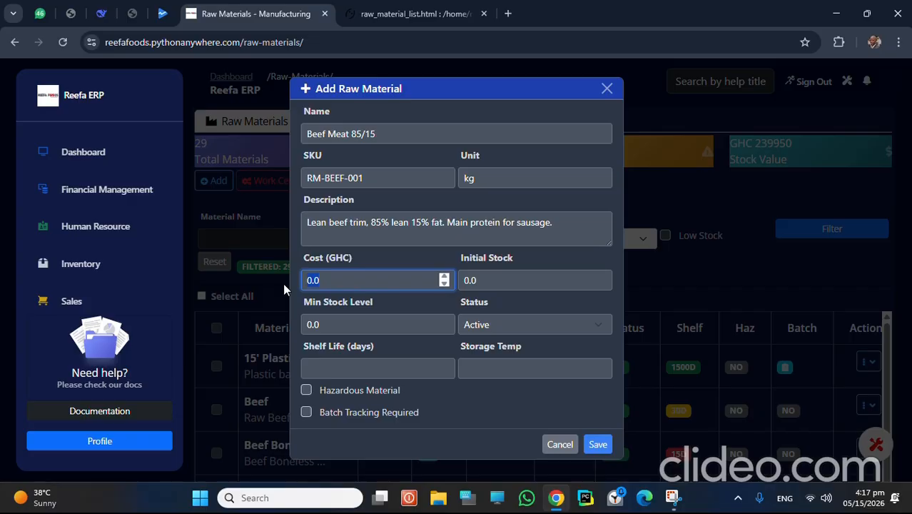
type("650")
left_click_drag(502, 280, 464, 279)
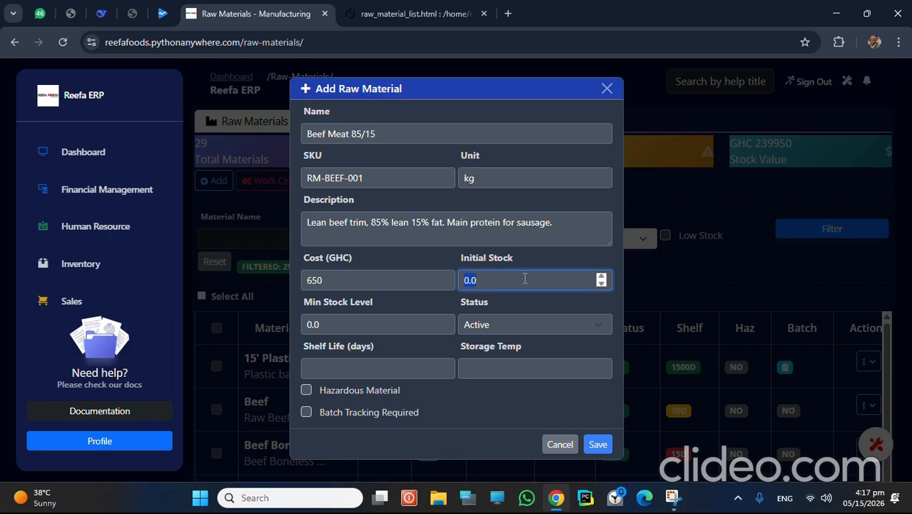
type("300")
left_click_drag(322, 324, 284, 325)
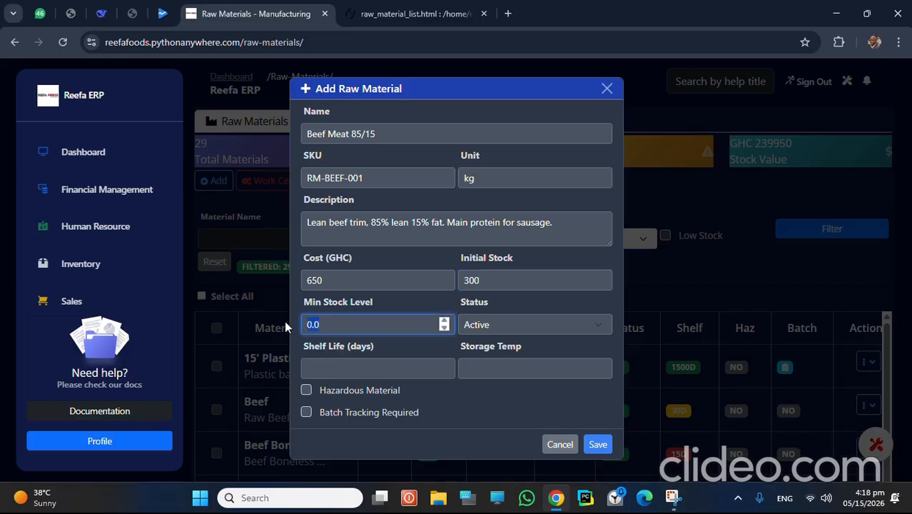
type("50")
Complete the raw material with a shelf life of 30 days, storage temperature 15 and required batch tracking, and save it.
left_click(415, 370)
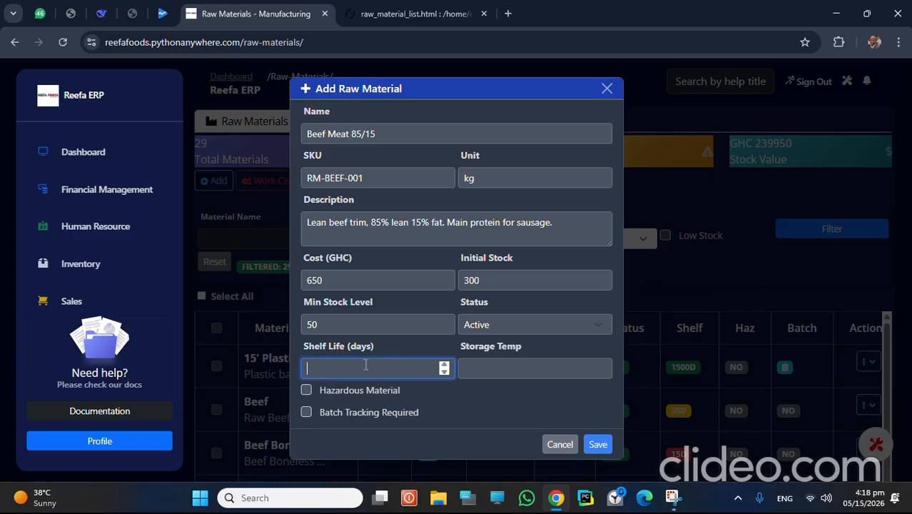
type("30")
left_click(489, 366)
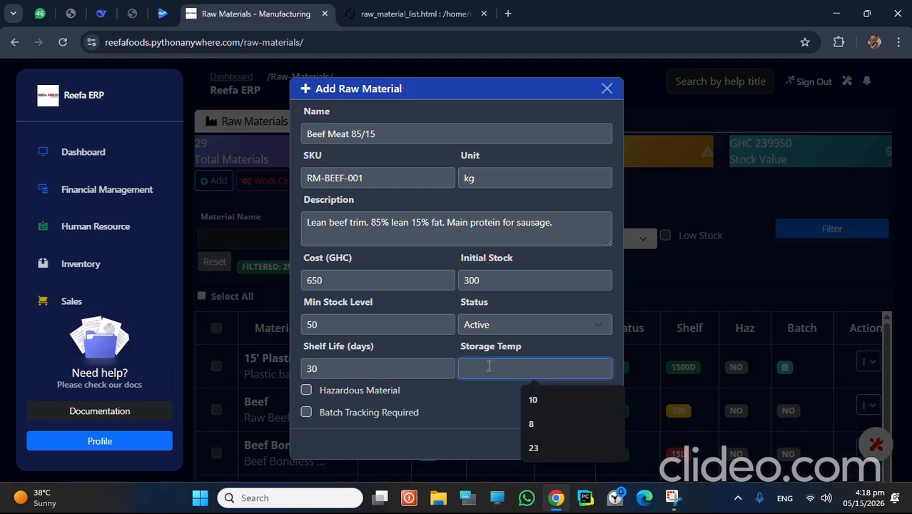
type("2")
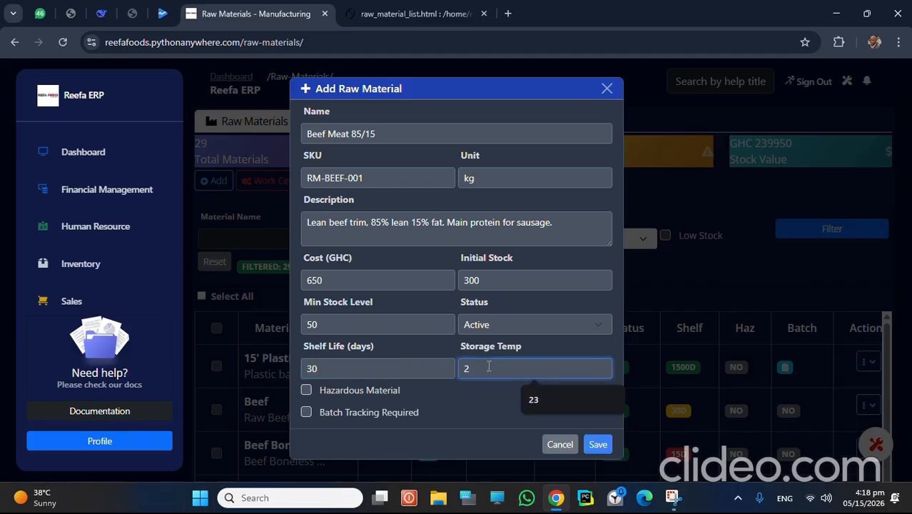
key("BackSpace")
type("15")
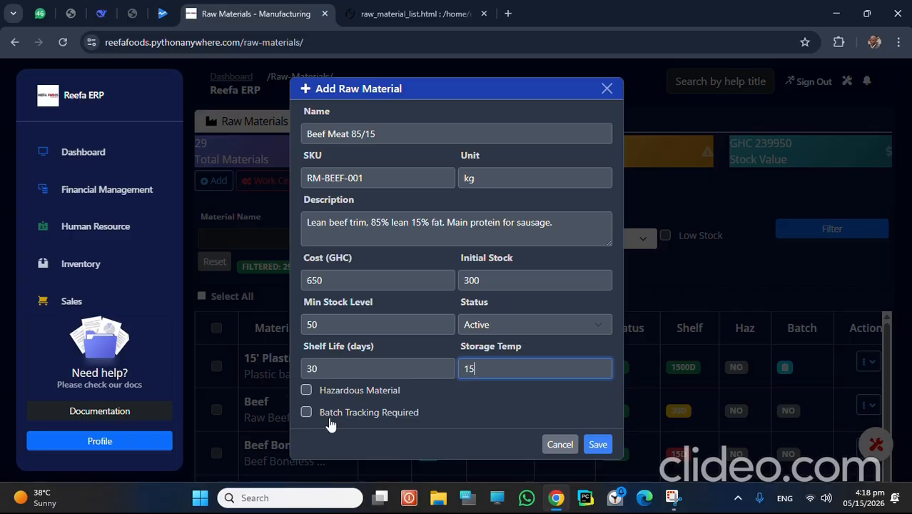
left_click(306, 412)
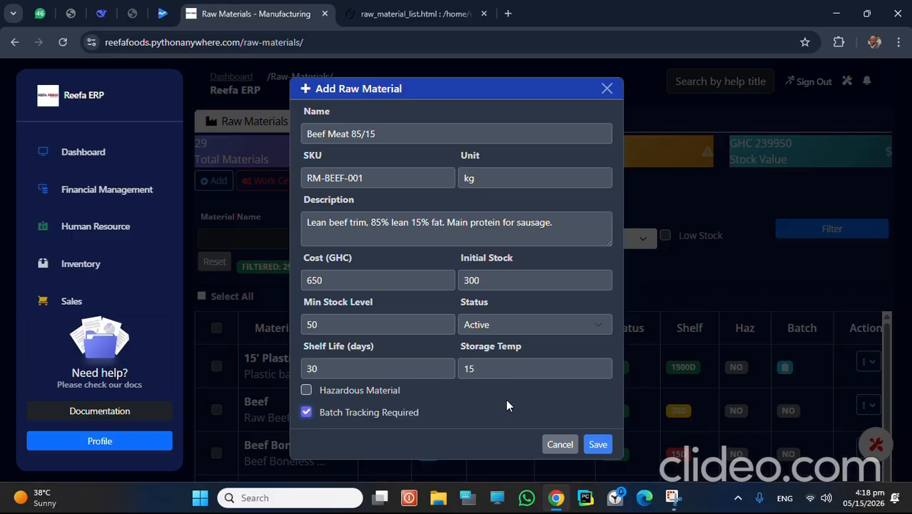
left_click(598, 444)
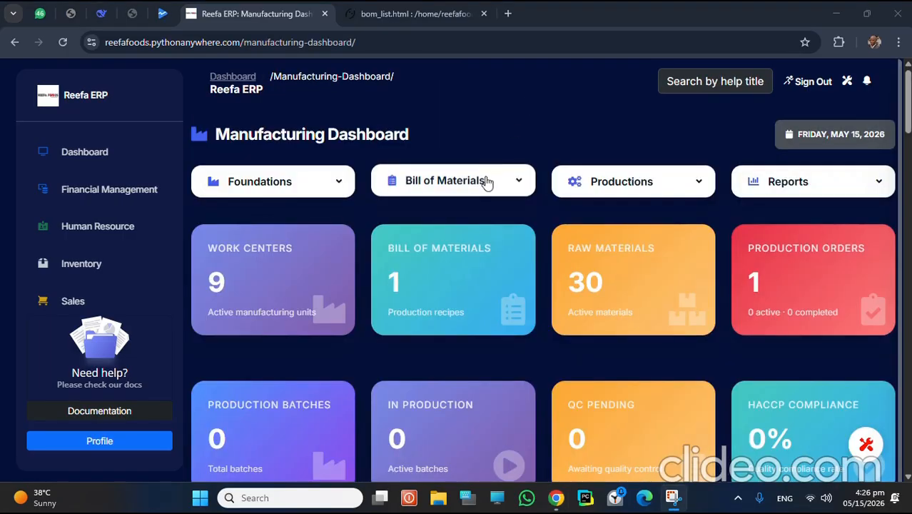
Open the list for managing bills of materials from the manufacturing dashboard and start creating a new BOM.
left_click(484, 184)
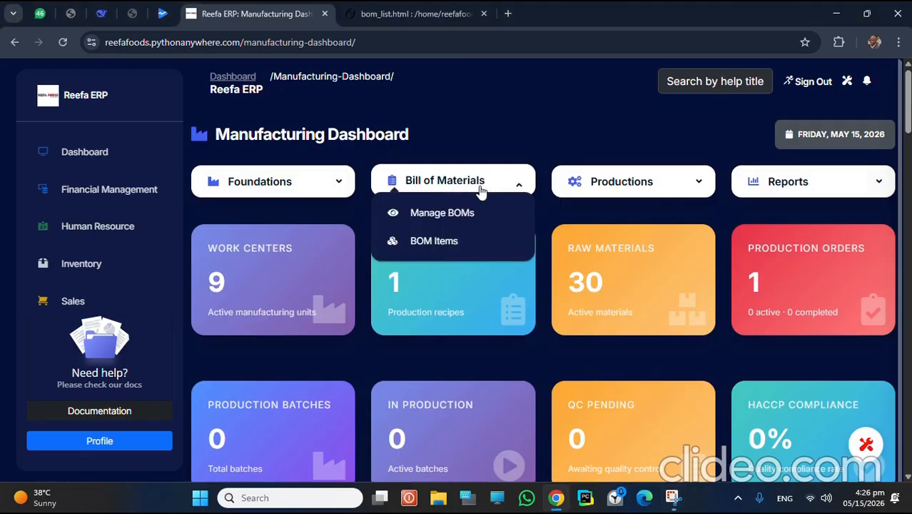
left_click(455, 218)
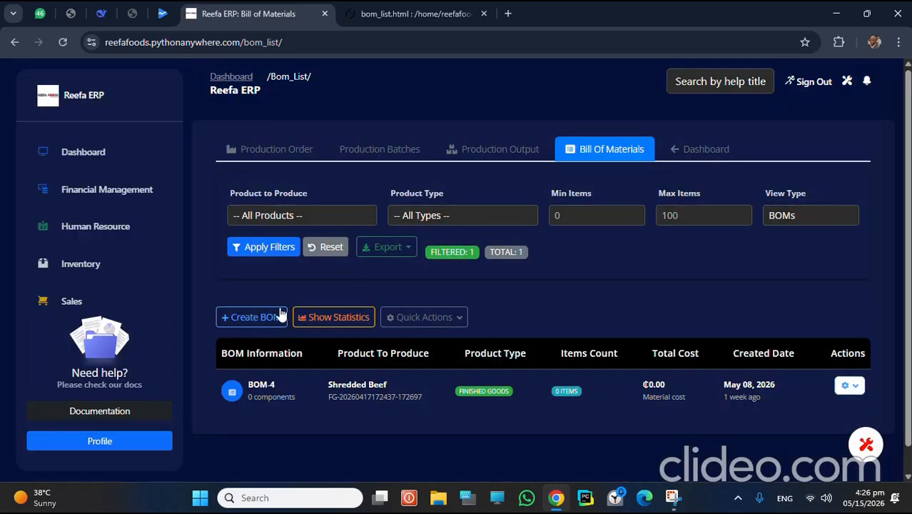
left_click(254, 317)
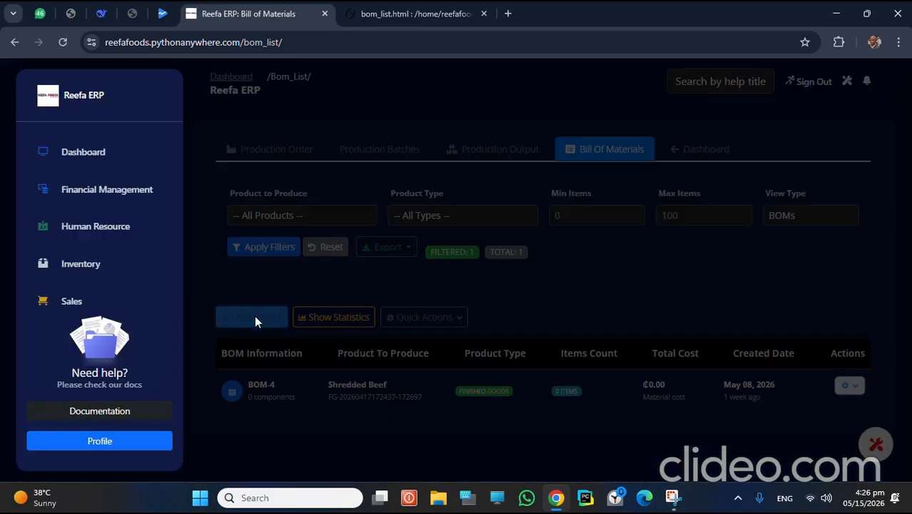
Choose Beef Sausage as the BOM's finished product and continue to adding its components.
left_click(368, 225)
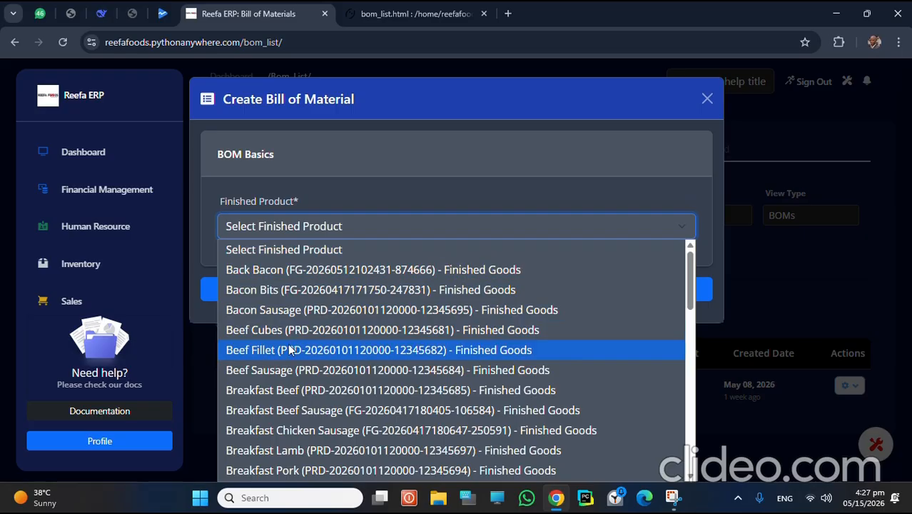
left_click(272, 372)
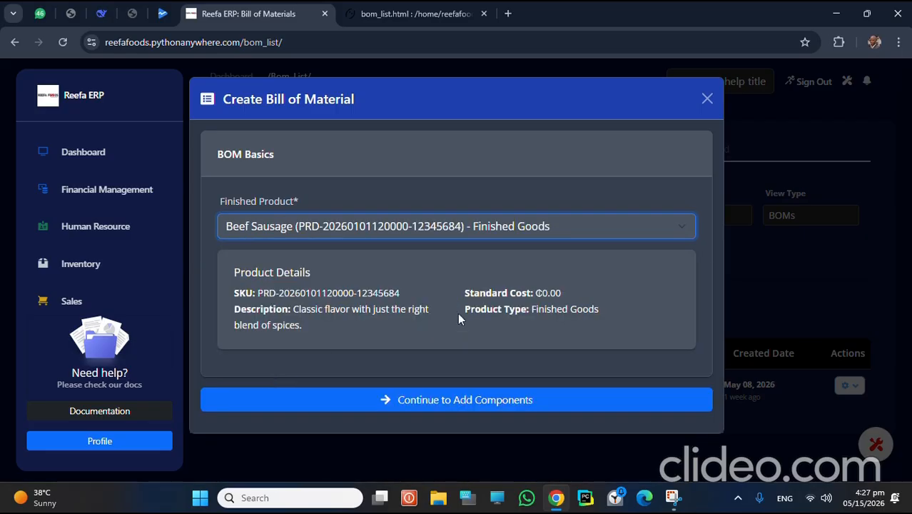
left_click(497, 402)
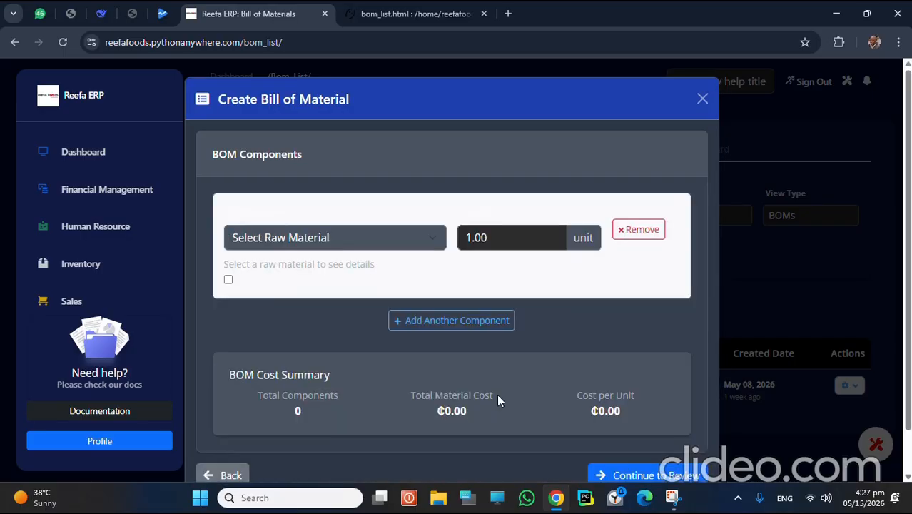
Select Beef (No SKU), measured in kg, as the first raw material component of the BOM.
left_click(347, 238)
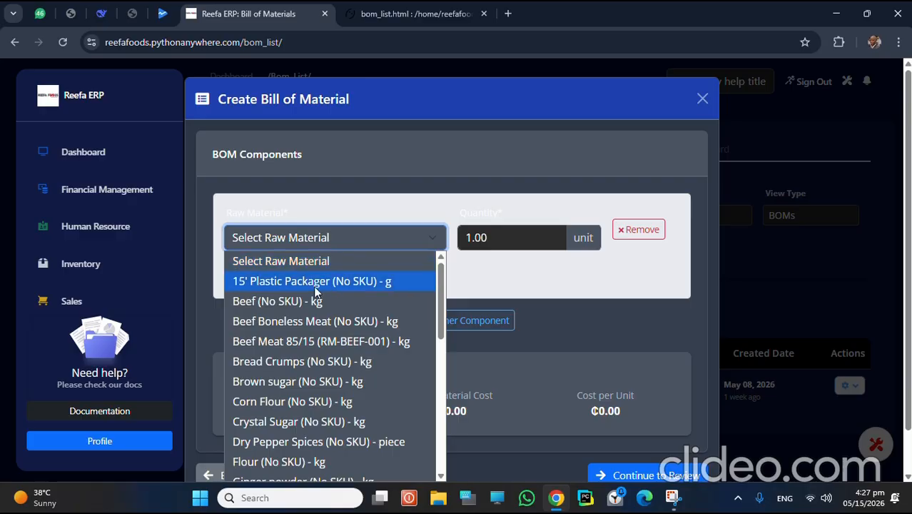
left_click(281, 300)
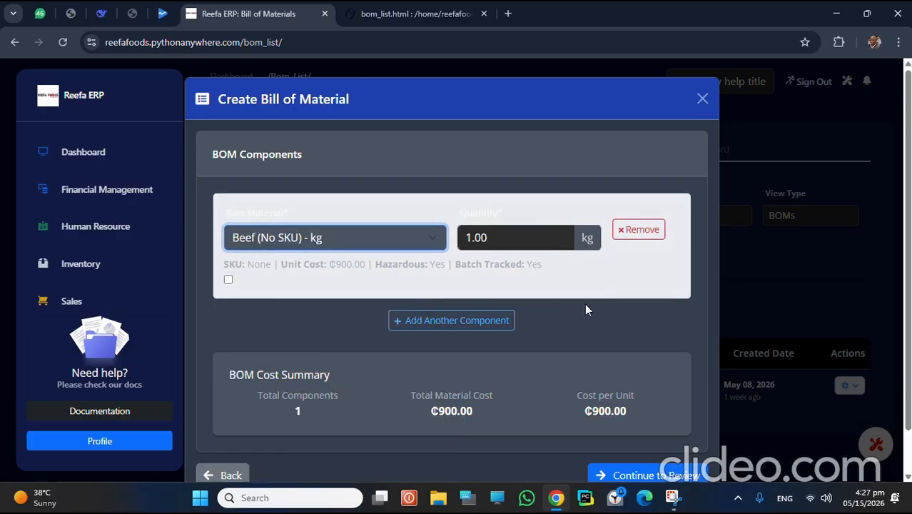
left_click(468, 239)
left_click_drag(468, 238, 472, 238)
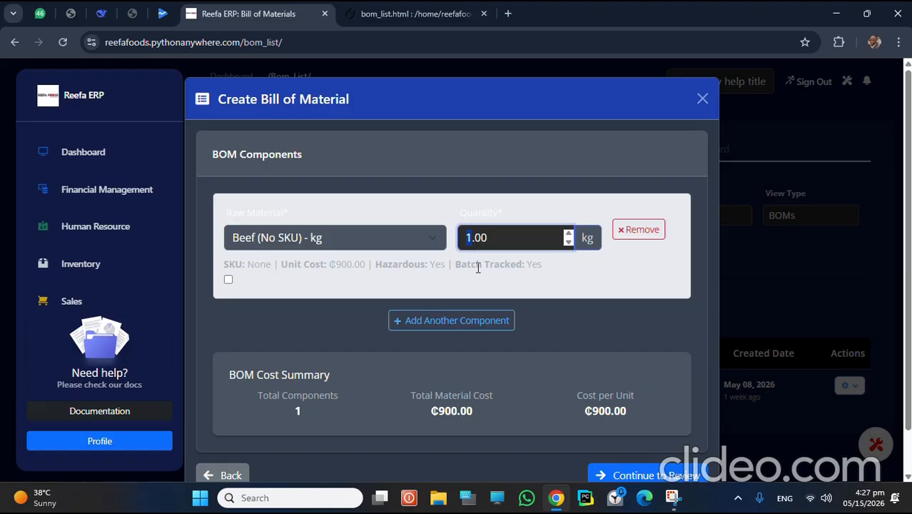
Add Salt (No SKU) as the second BOM component and set its quantity to 025.00 packs.
left_click(462, 325)
scroll(429, 323, "down", 1)
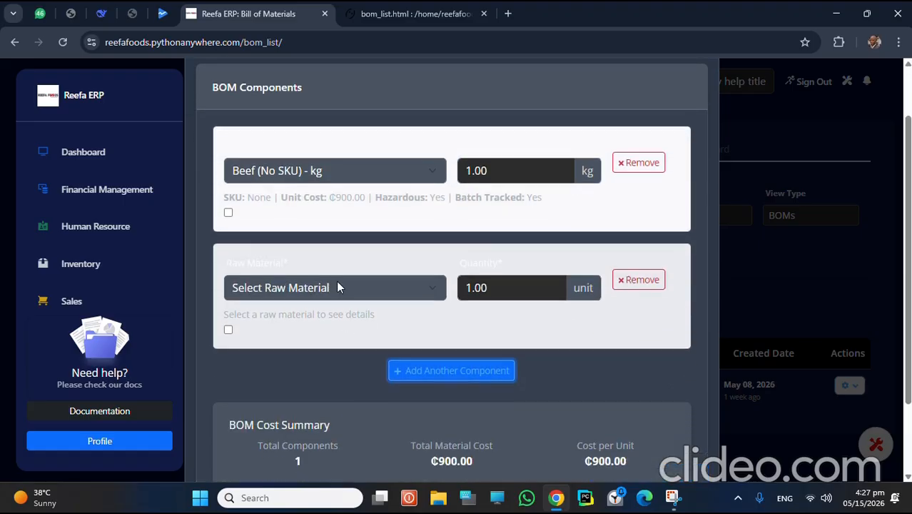
left_click(339, 287)
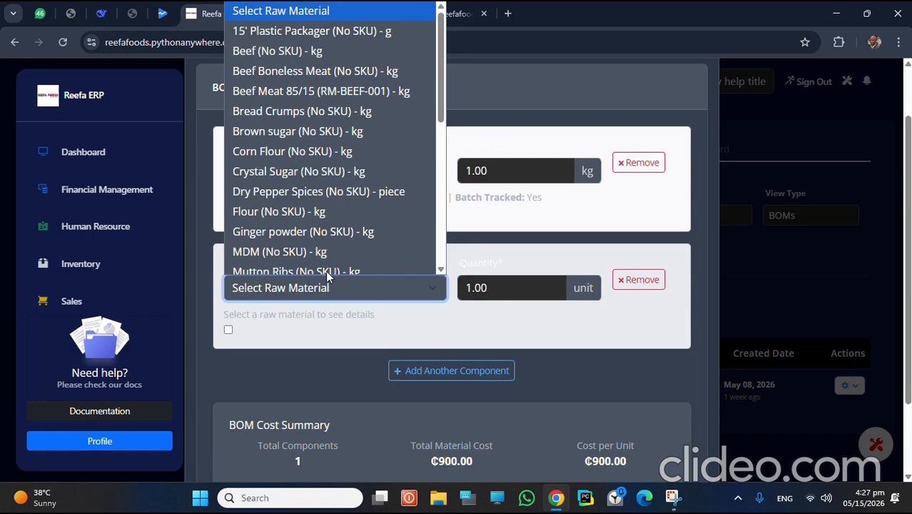
scroll(297, 144, "down", 1)
scroll(297, 144, "down", 4)
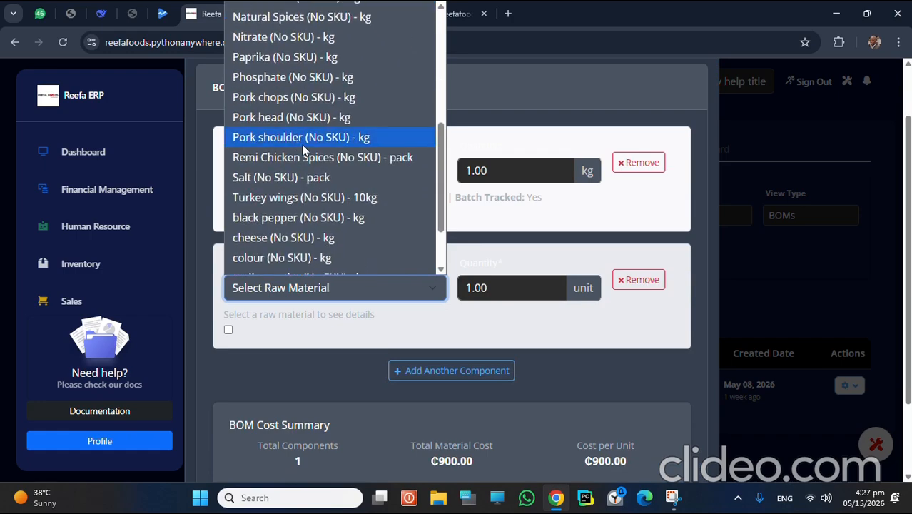
left_click(261, 178)
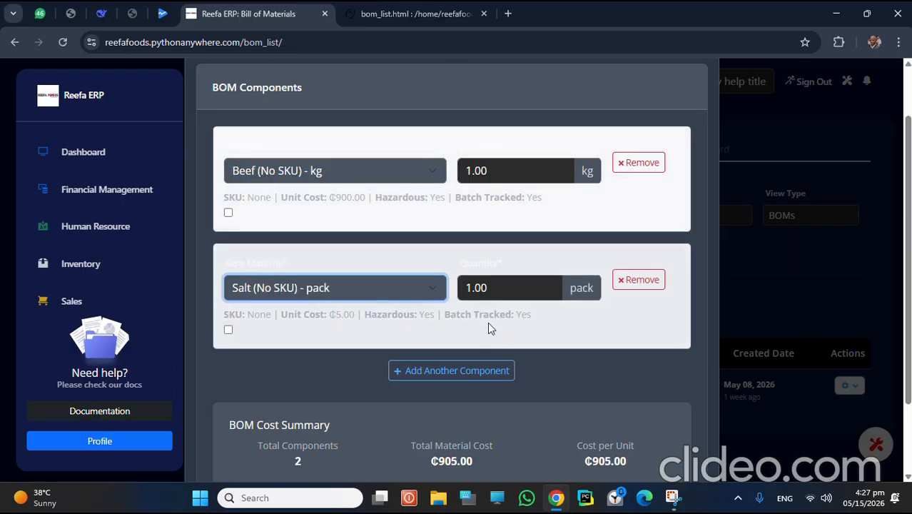
left_click(472, 287)
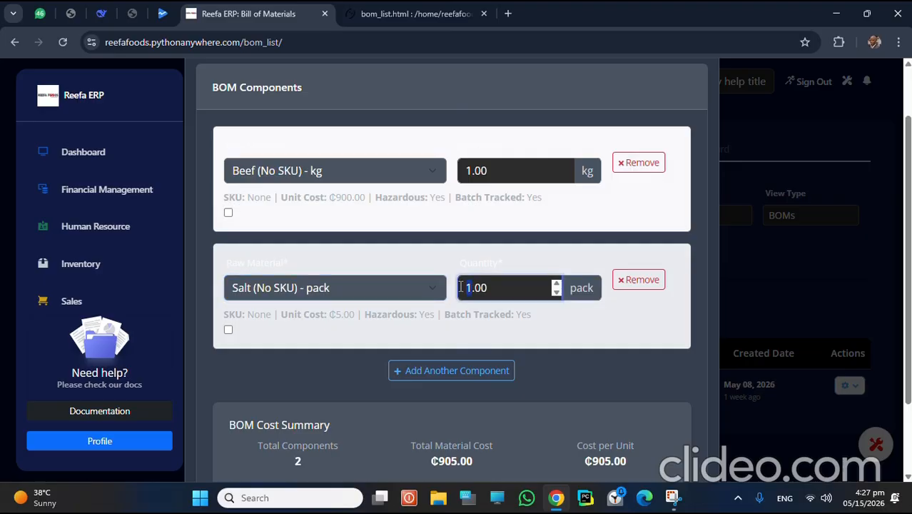
key("BackSpace")
type("025")
Add Ginger powder (No SKU) as the third BOM component and look over the component list and cost summary.
left_click(482, 370)
scroll(487, 367, "down", 2)
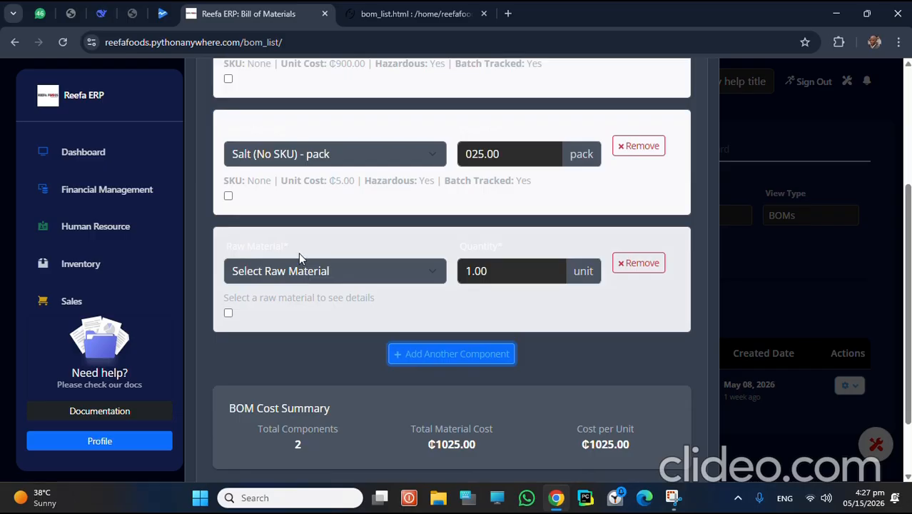
left_click(313, 272)
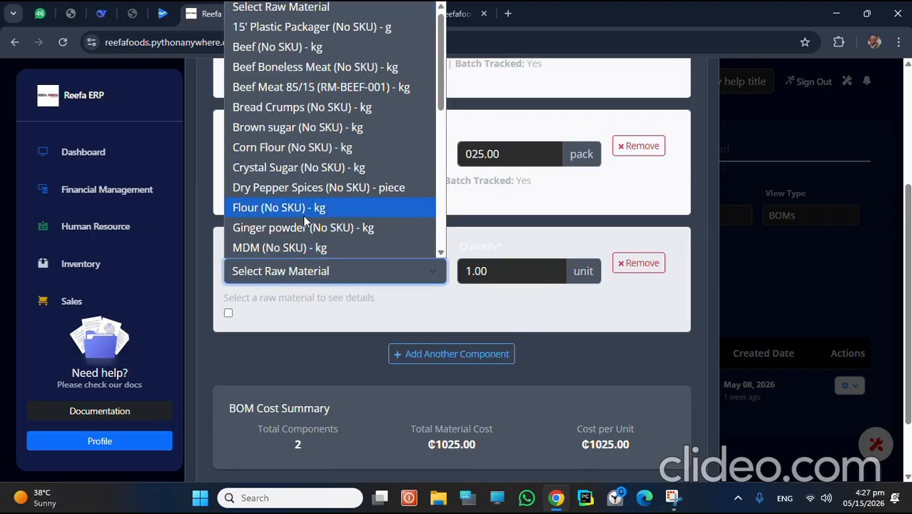
scroll(306, 214, "down", 5)
scroll(300, 142, "up", 3)
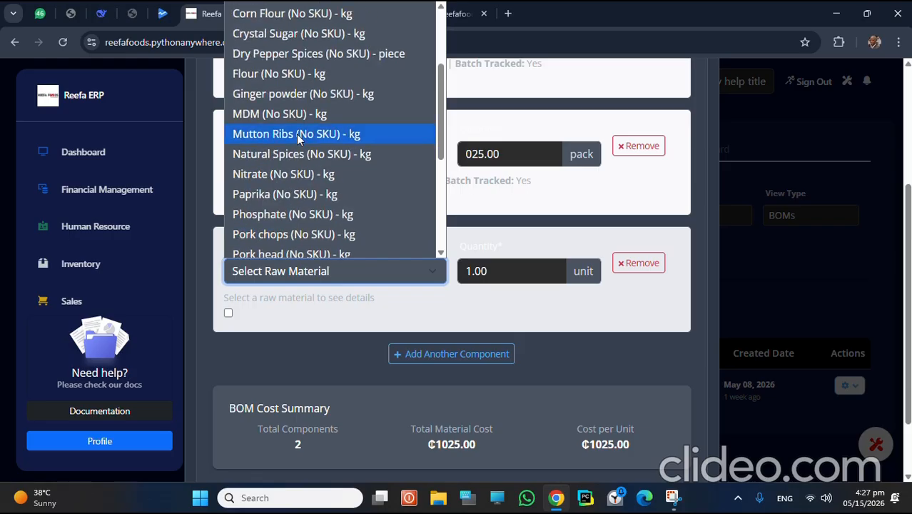
left_click(270, 94)
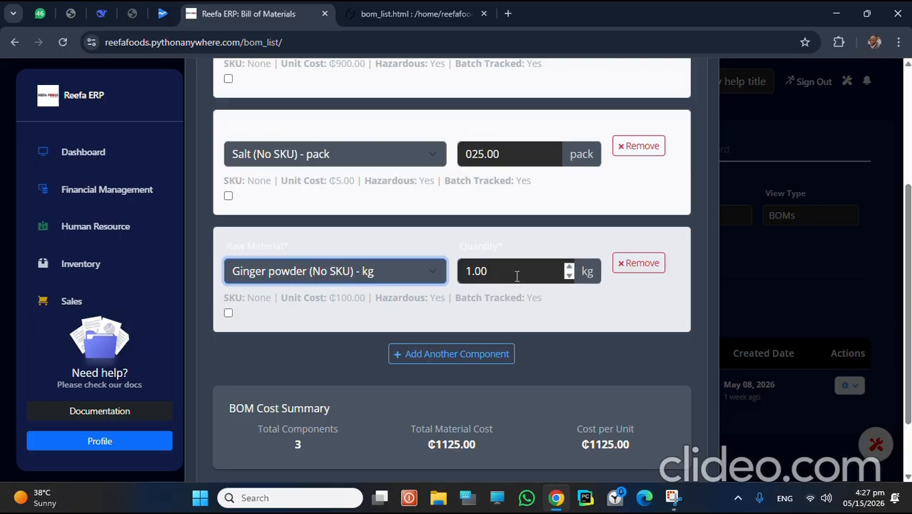
scroll(536, 278, "down", 1)
scroll(543, 300, "up", 3)
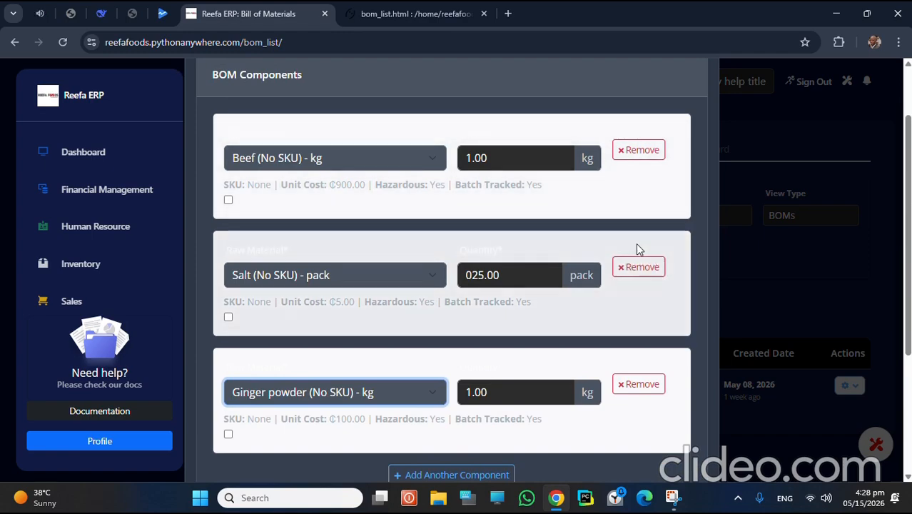
scroll(614, 285, "down", 3)
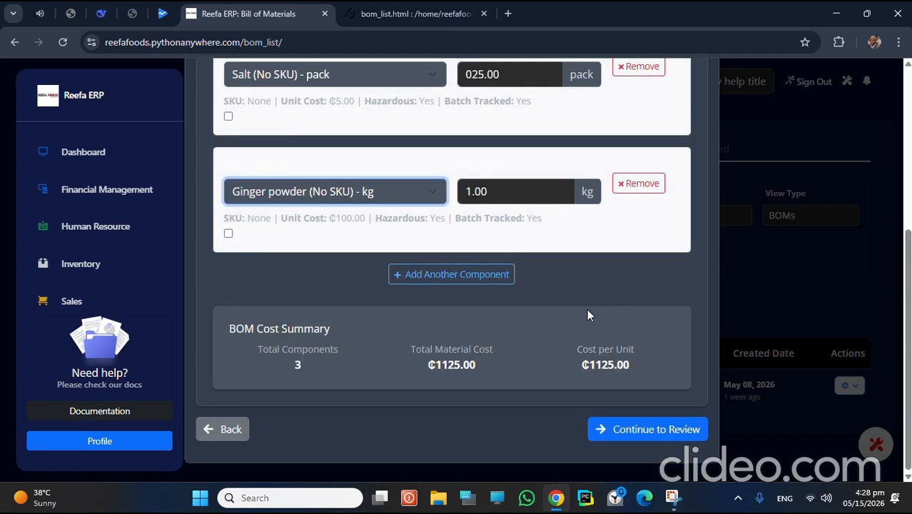
Continue to the BOM review, check the summary and component table, and create the bill of material.
left_click(625, 432)
scroll(294, 229, "up", 2)
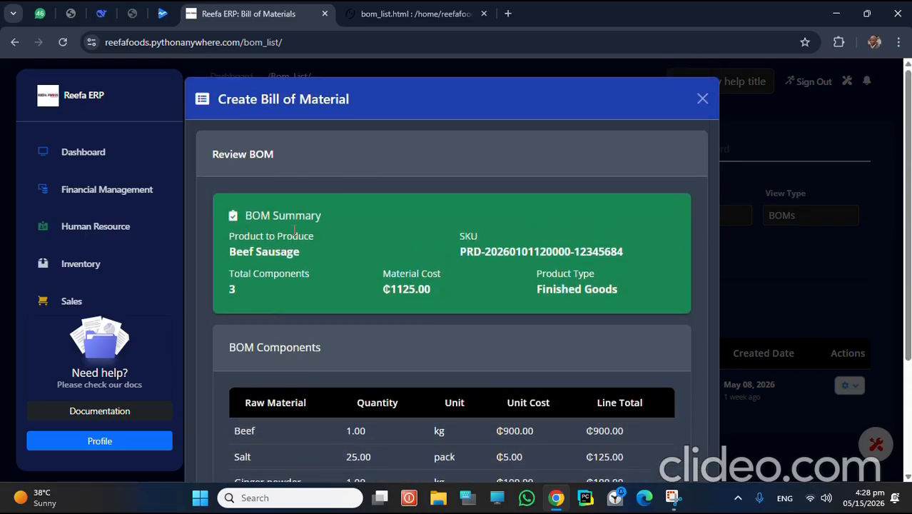
scroll(490, 189, "down", 2)
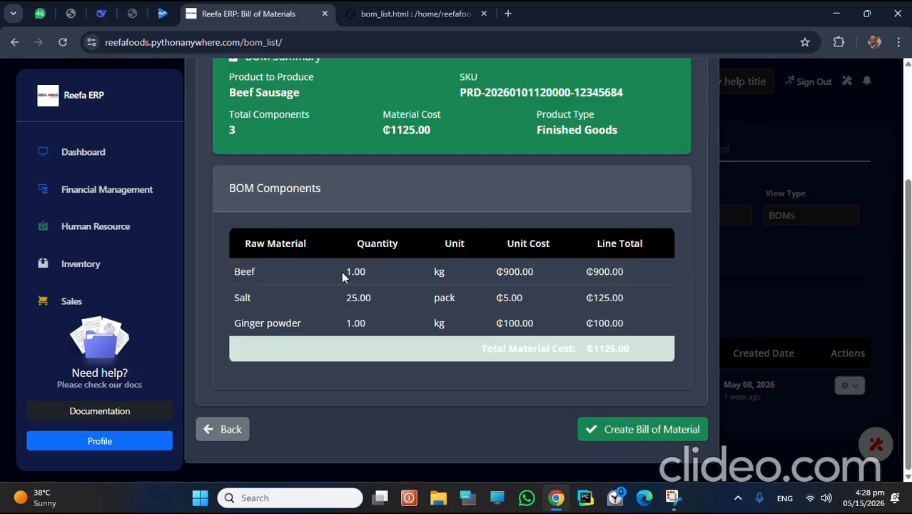
scroll(536, 239, "up", 1)
scroll(531, 239, "up", 3)
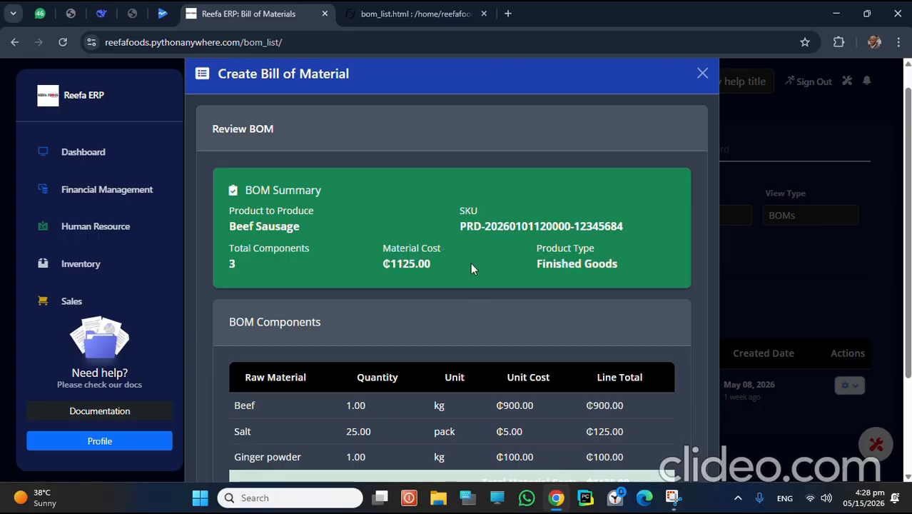
scroll(472, 267, "down", 4)
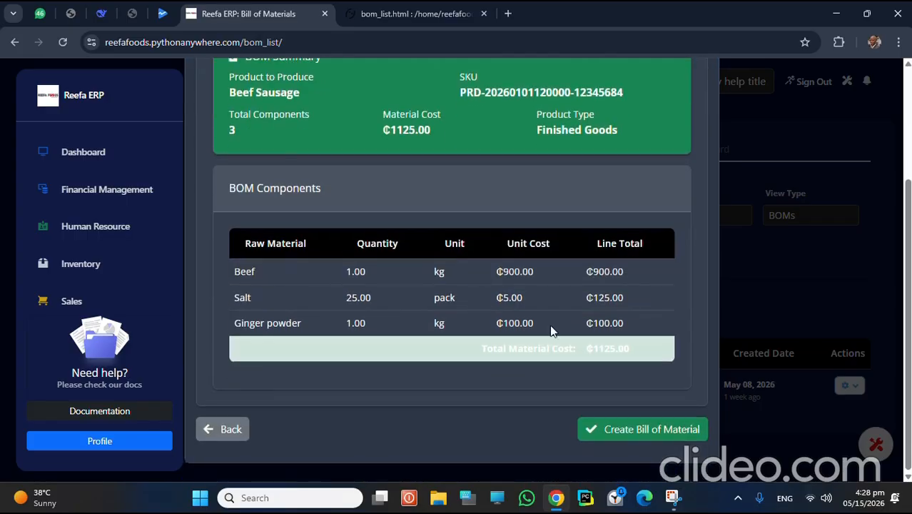
left_click(658, 434)
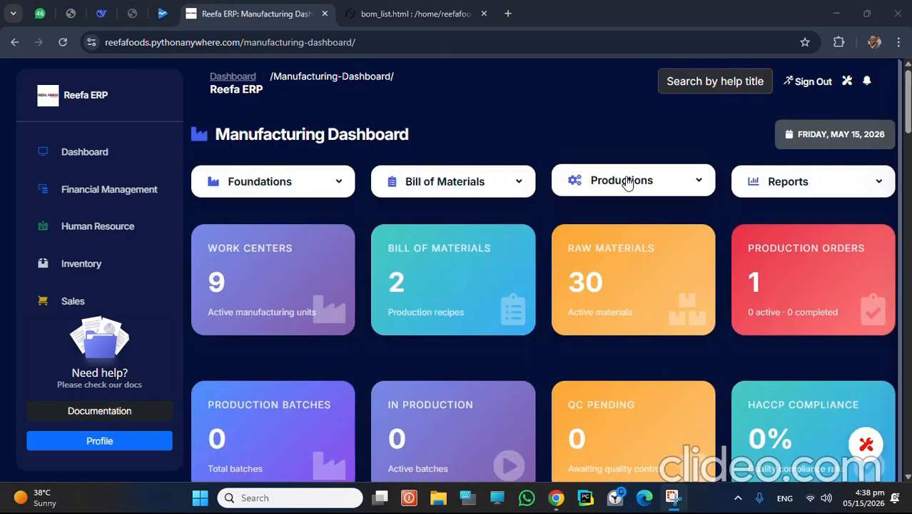
Go to the production orders list from the manufacturing dashboard and start a new production order.
left_click(627, 180)
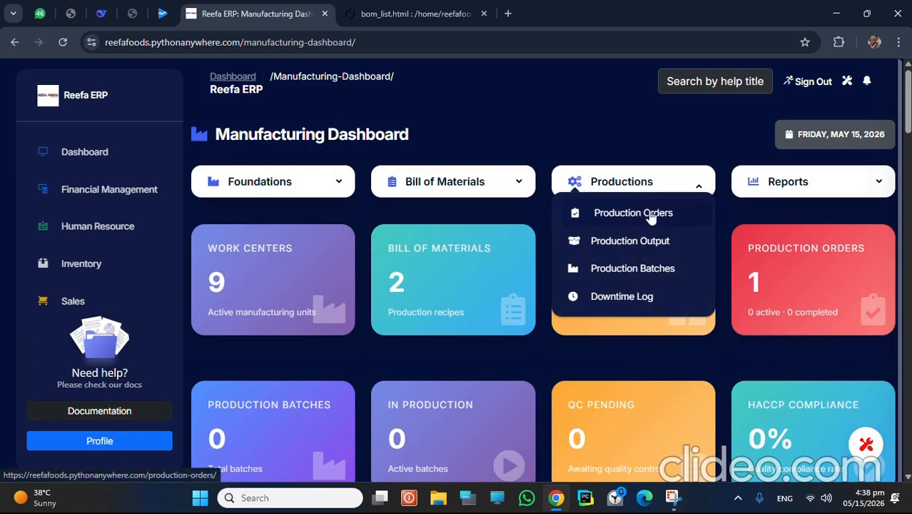
left_click(646, 214)
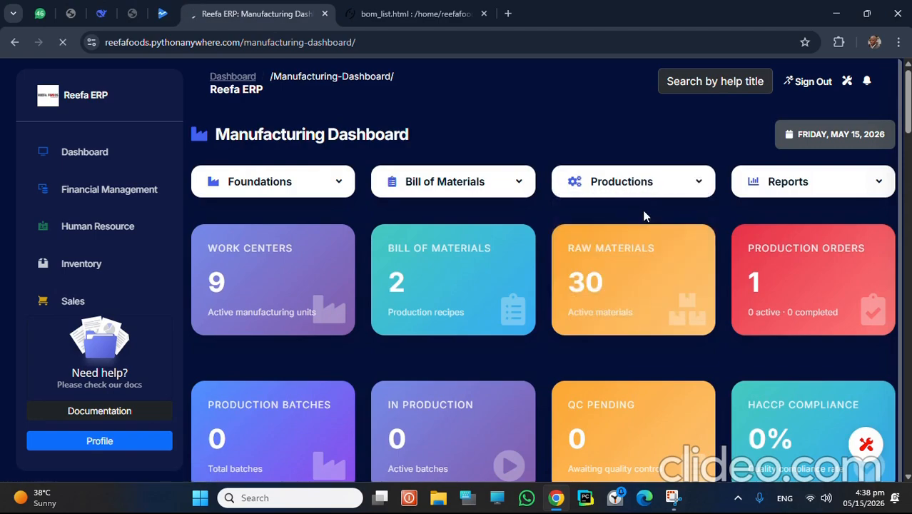
scroll(450, 265, "down", 2)
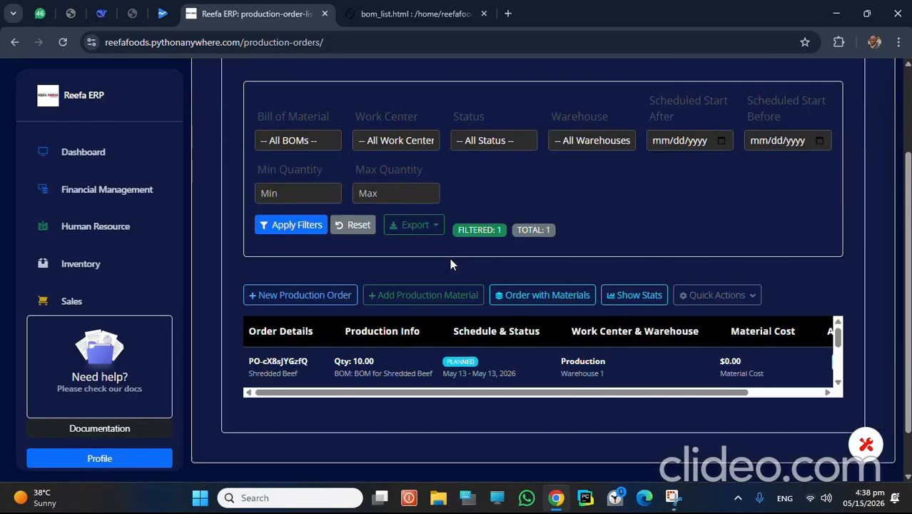
scroll(450, 264, "down", 1)
left_click(311, 239)
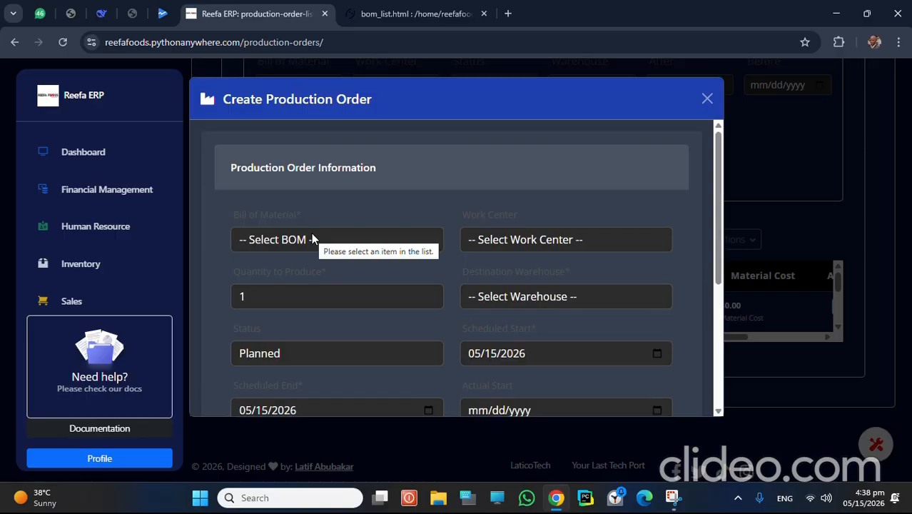
Choose Beef Sausage as the production order's bill of material and Grinding Line 1 as its work center.
left_click(312, 239)
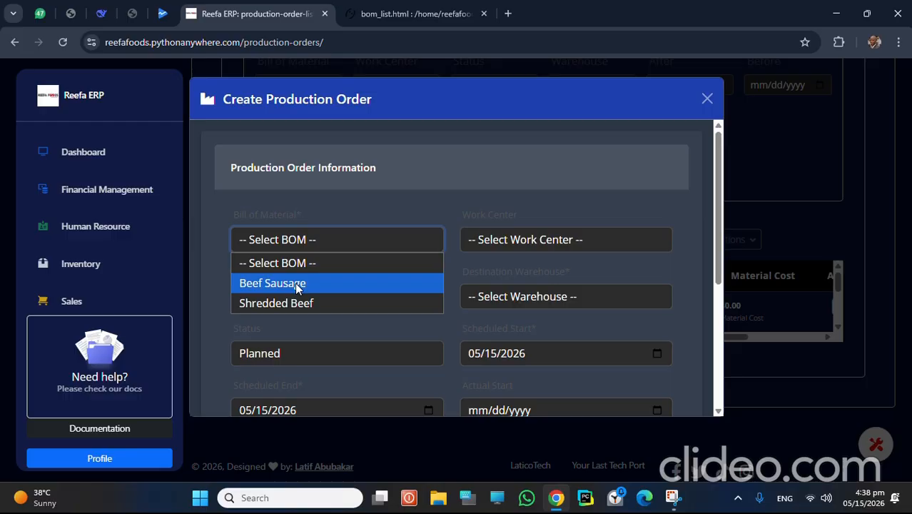
left_click(297, 284)
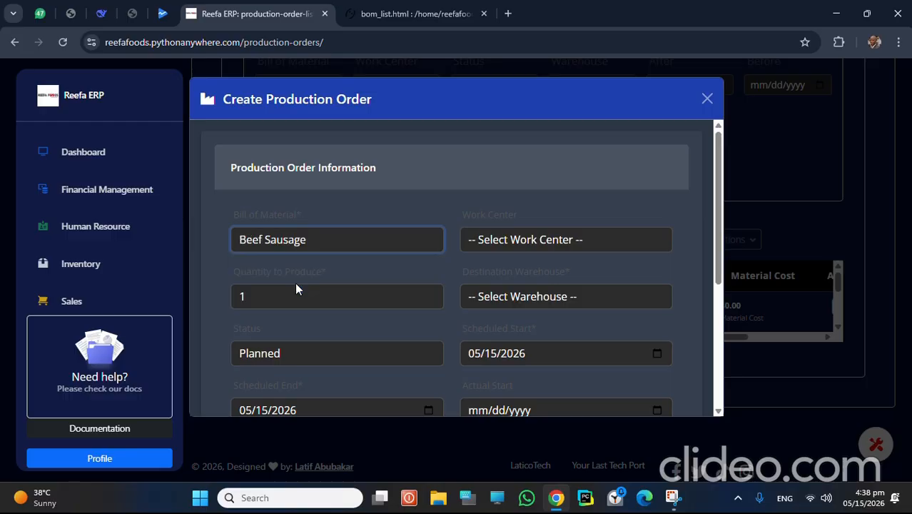
left_click(530, 241)
left_click(506, 285)
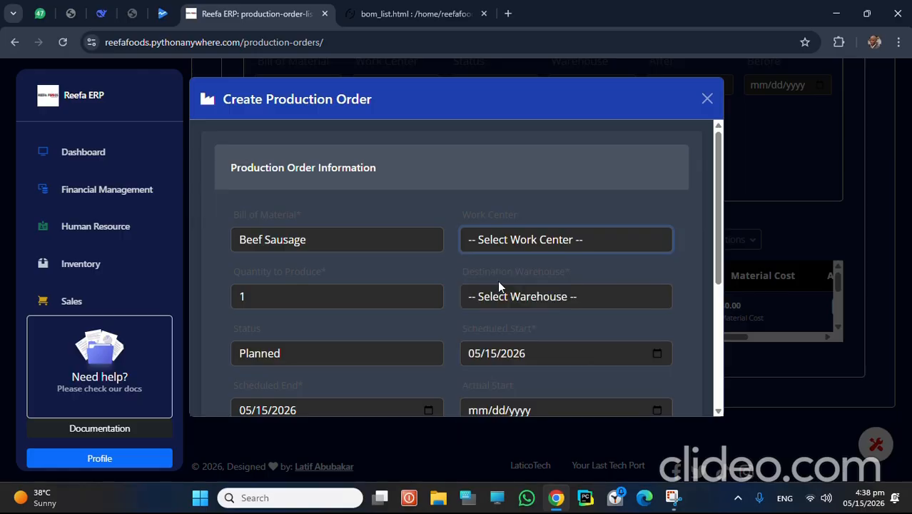
Set the quantity to produce to 100 and the destination warehouse to Warehouse 1.
left_click(265, 295)
left_click_drag(266, 294, 216, 289)
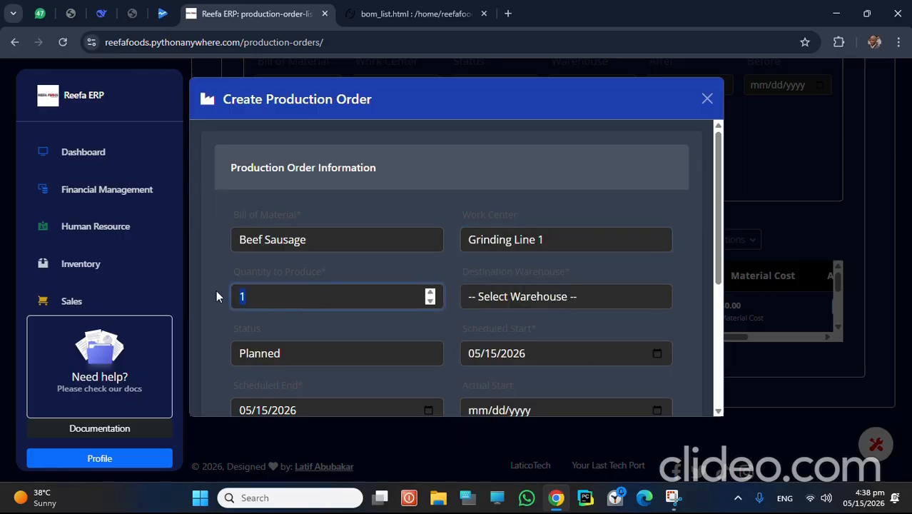
left_click(326, 267)
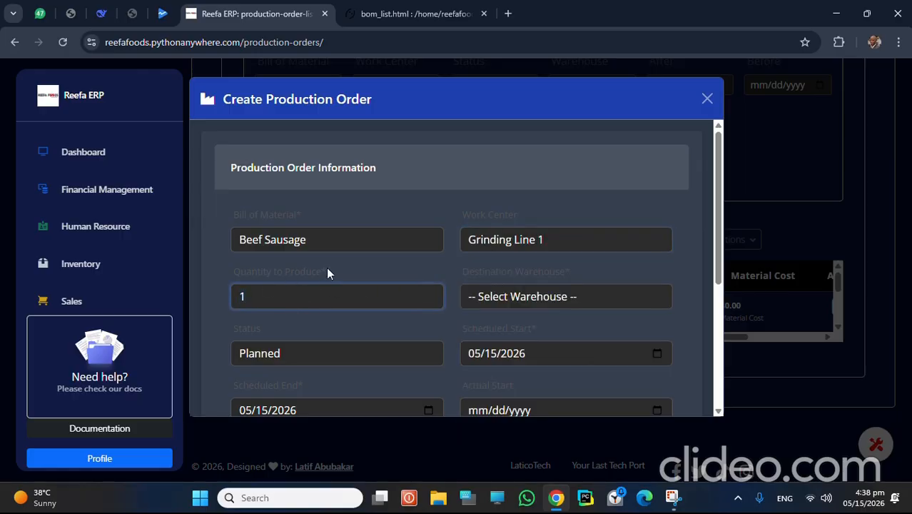
left_click(265, 300)
type("00")
left_click(537, 298)
left_click(519, 338)
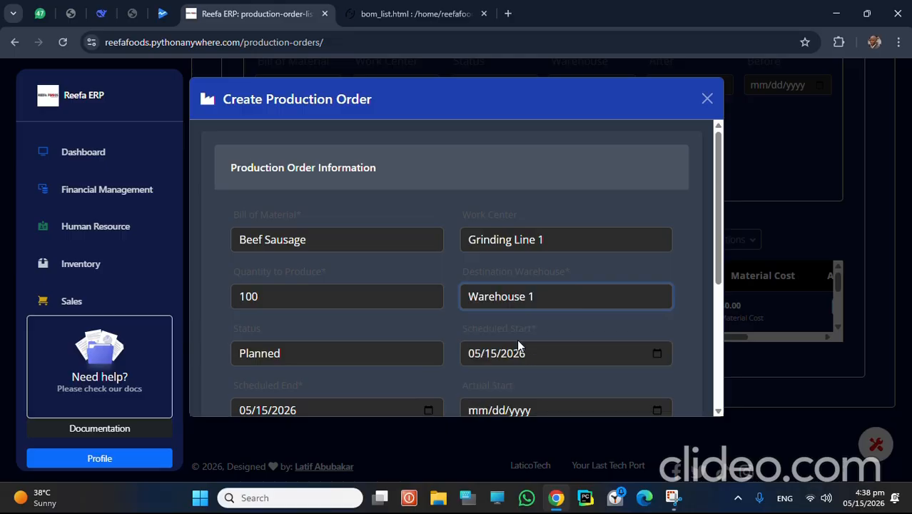
Choose Planned as the order status and set both the scheduled start and scheduled end to 05/18/2026.
scroll(300, 327, "down", 1)
left_click(304, 288)
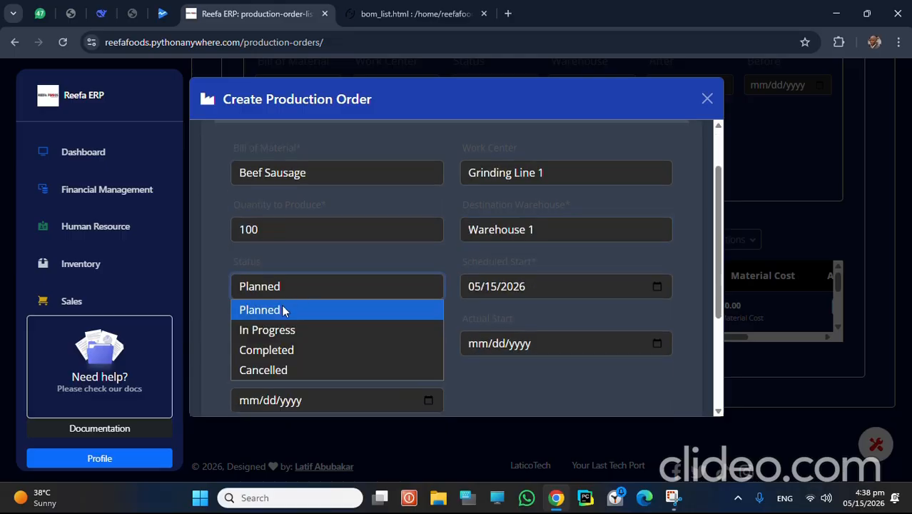
left_click(279, 307)
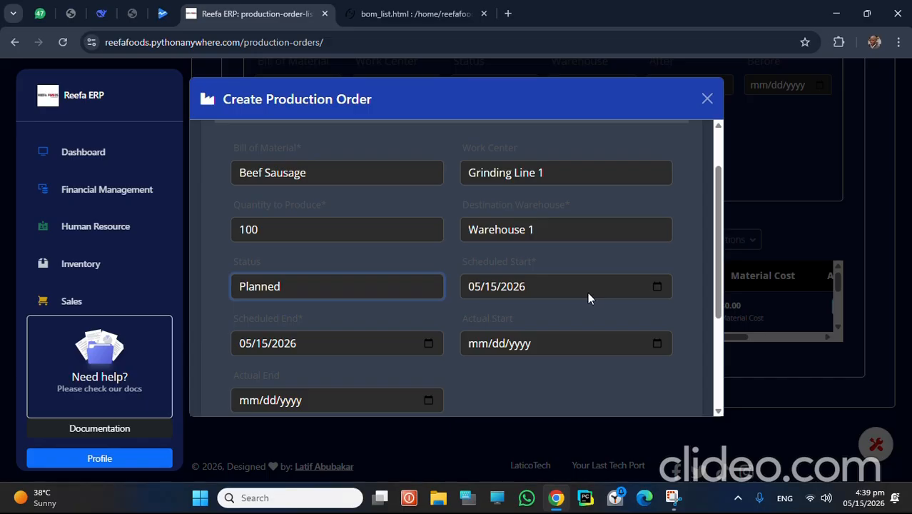
left_click(657, 286)
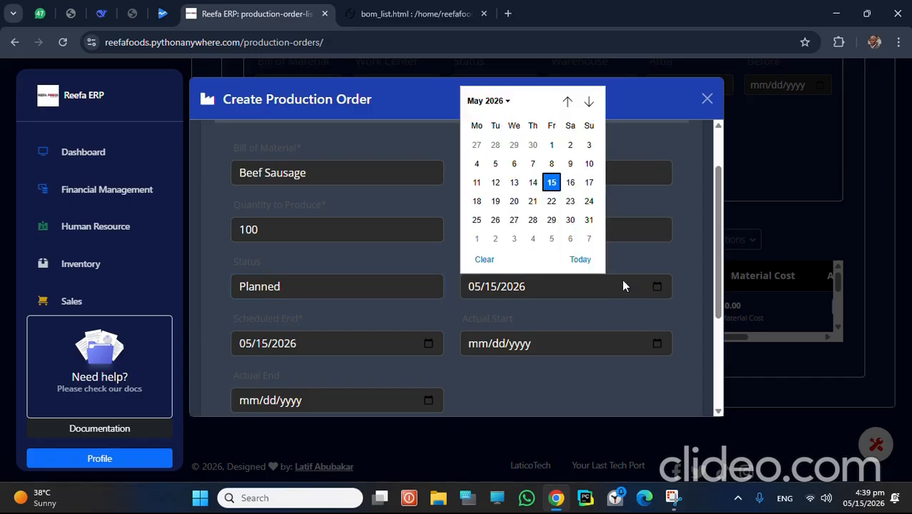
left_click(477, 200)
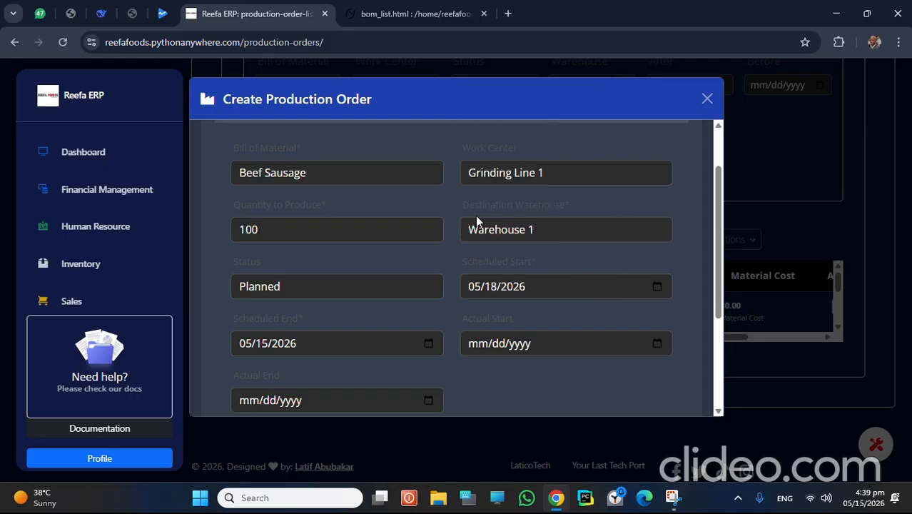
left_click(430, 347)
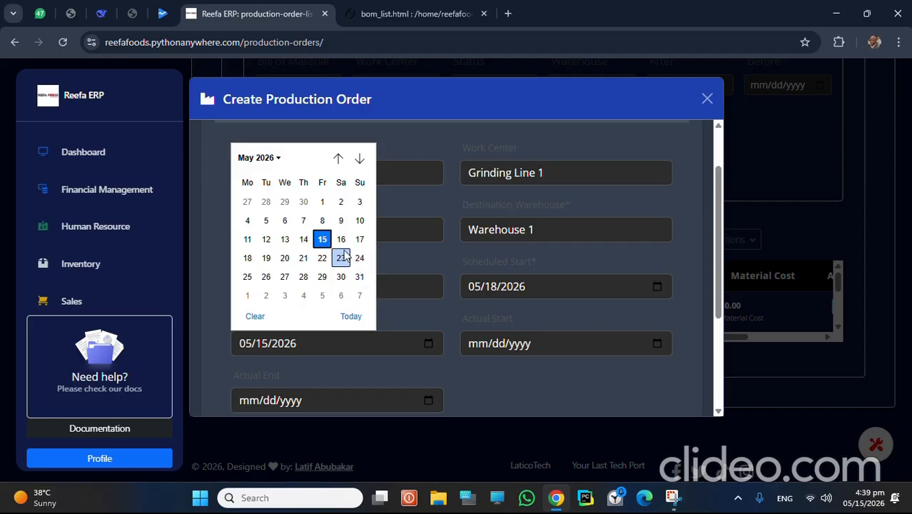
left_click(247, 258)
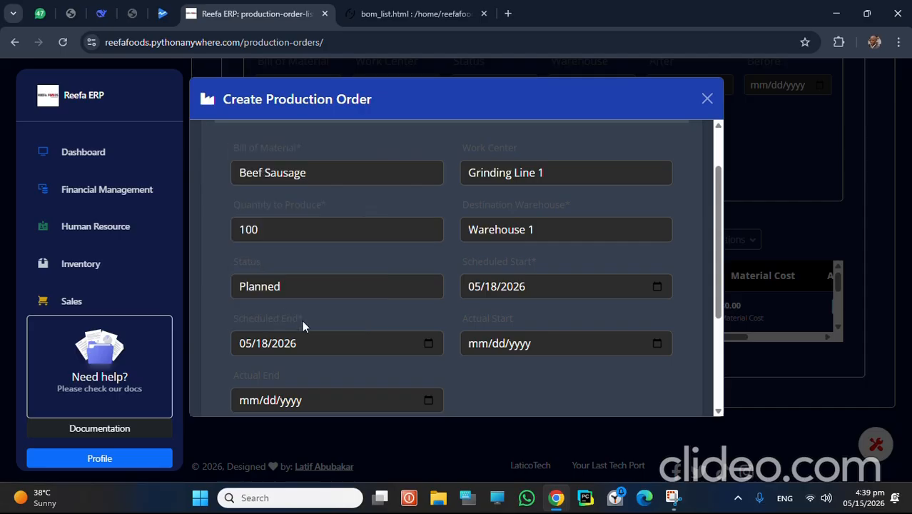
Set both the actual start and actual end dates of the production order to 05/18/2026.
scroll(500, 285, "down", 2)
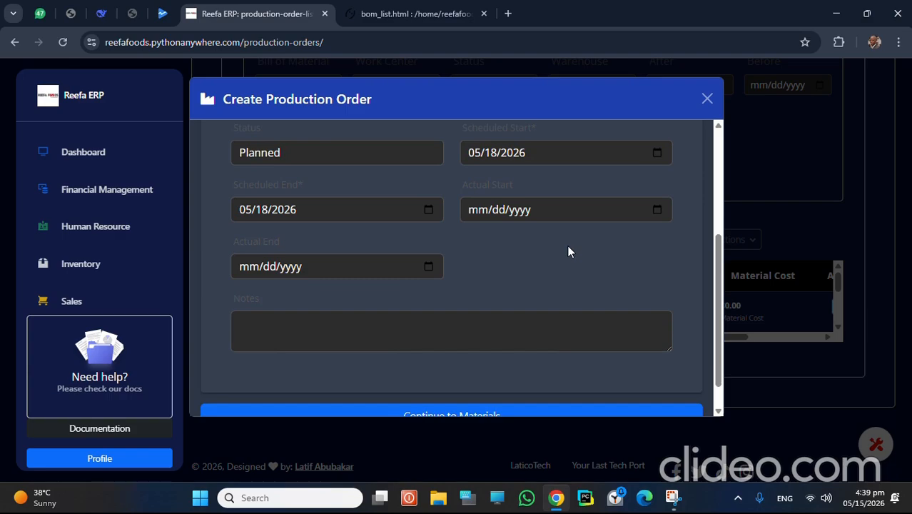
left_click(658, 209)
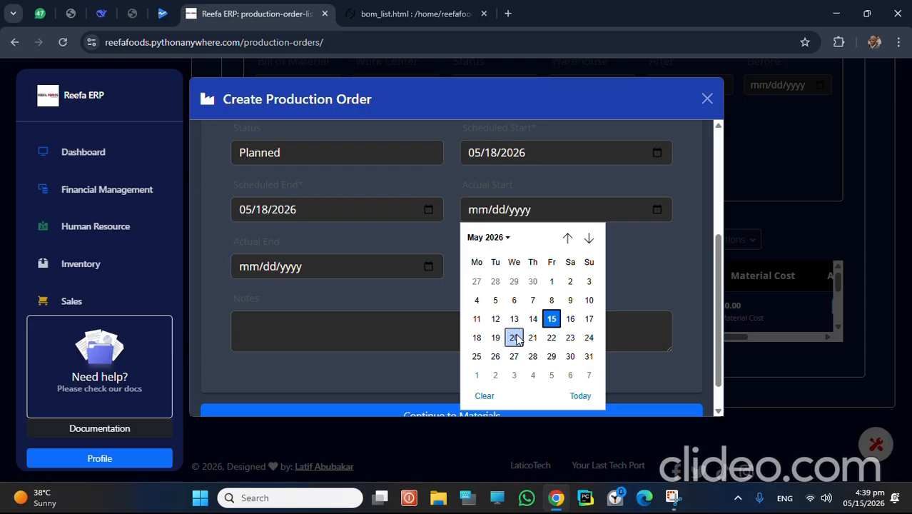
left_click(477, 338)
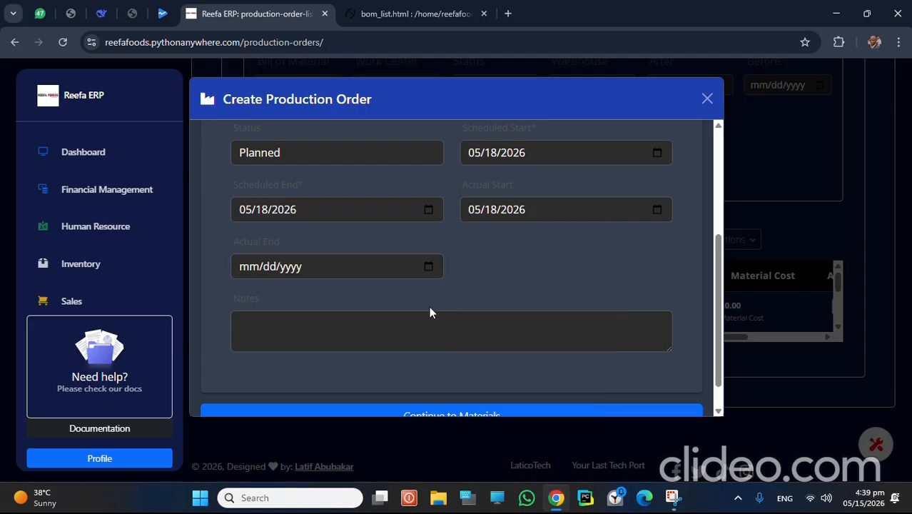
left_click(428, 267)
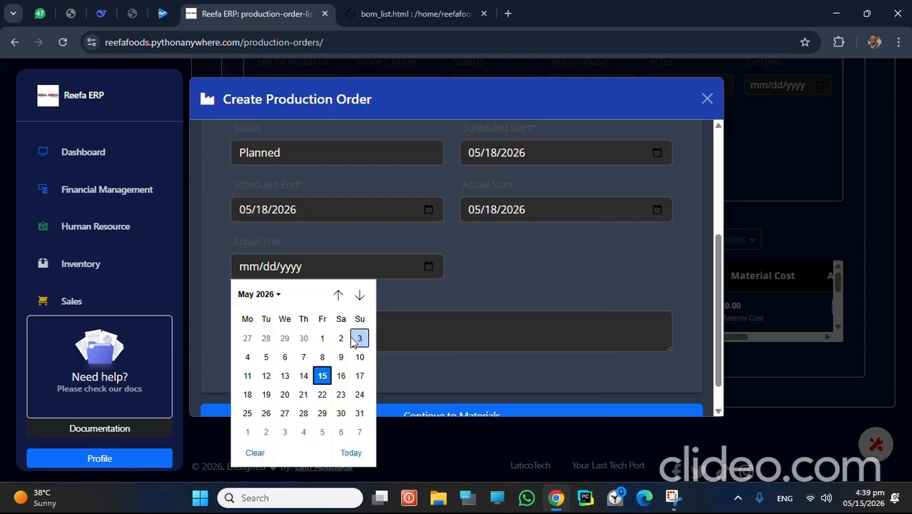
left_click(256, 398)
Fill in the notes with the customer order number after "Customer order", followed by "Use batch of spice mix SP-003-26. Check casing quality before run.".
left_click(397, 334)
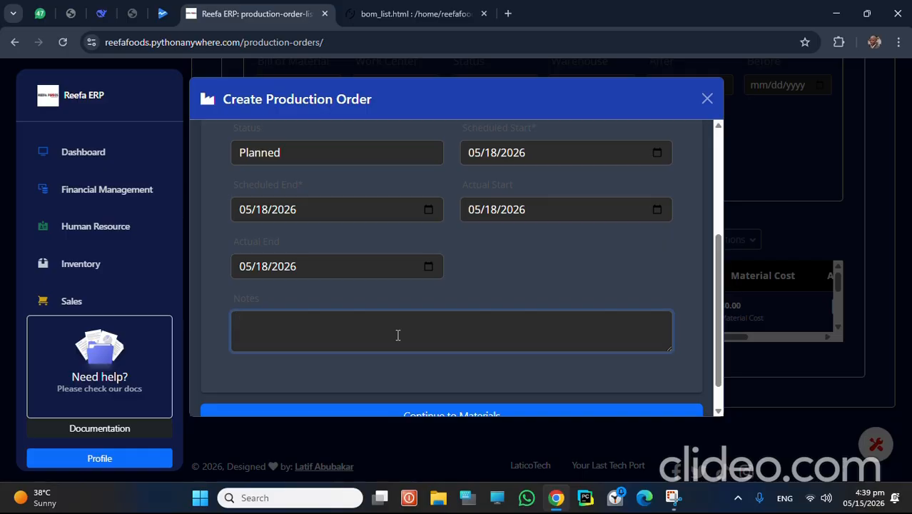
type("cUST")
key("BackSpace")
key("BackSpace")
key("BackSpace")
key("BackSpace")
type("C")
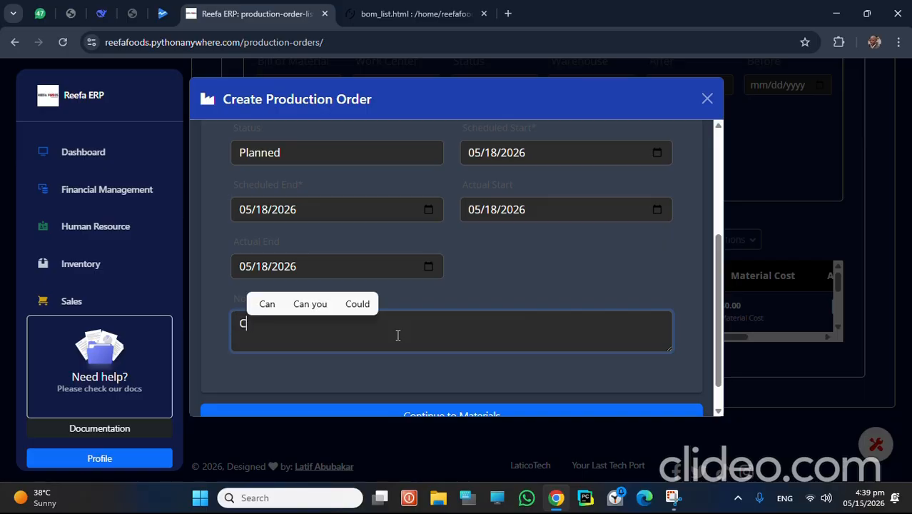
type("ustomer ")
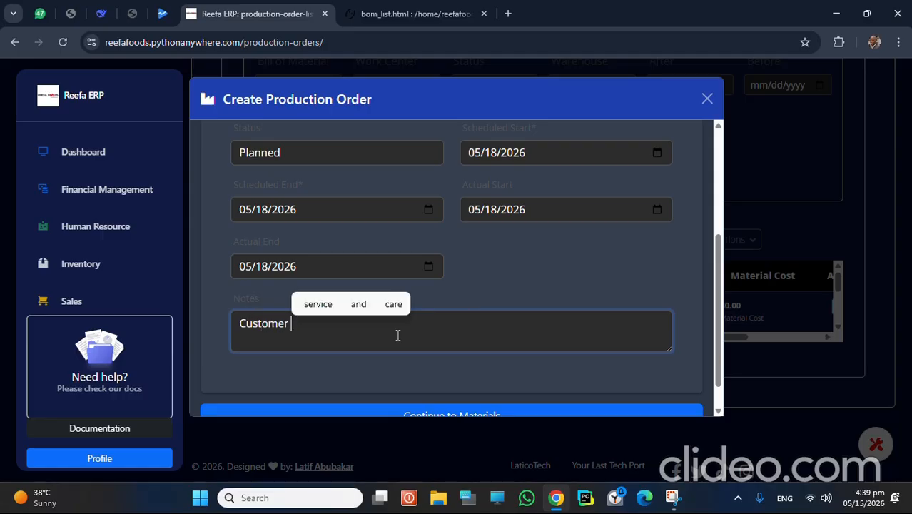
type("order ")
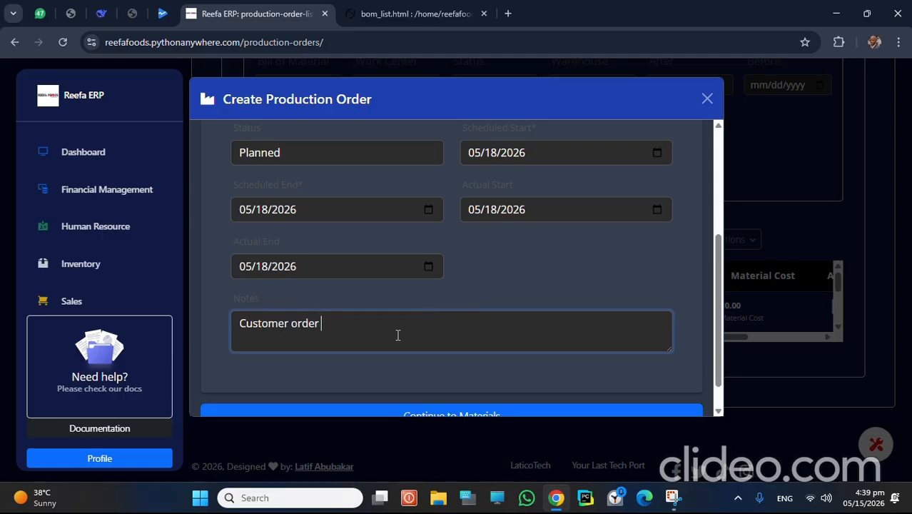
type("#C1042. Use ")
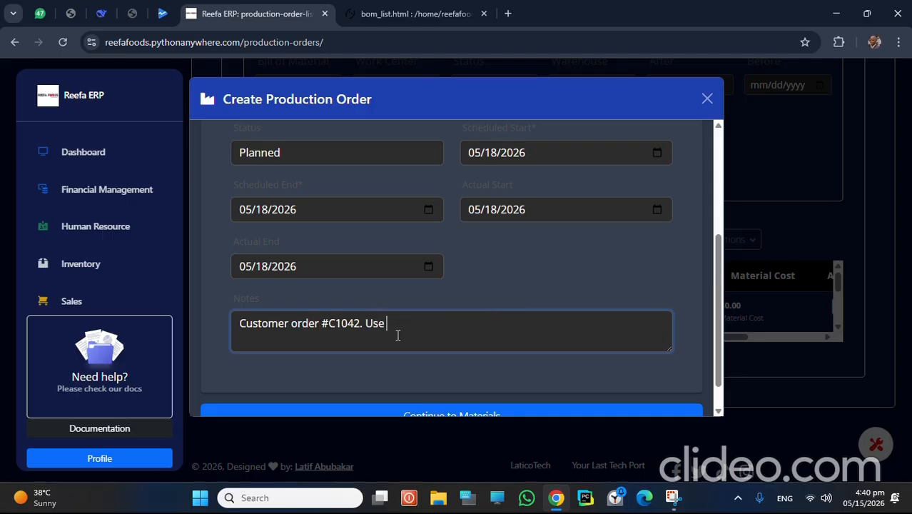
type("batch")
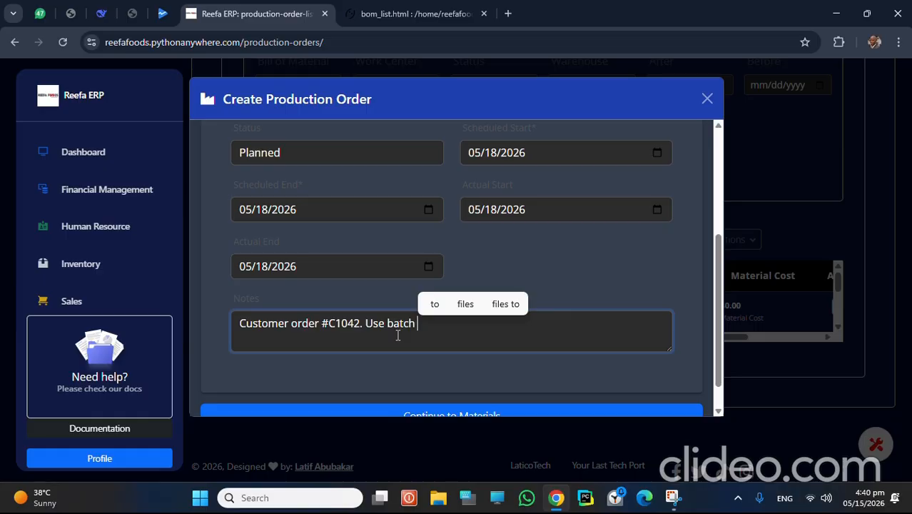
type(" of spi")
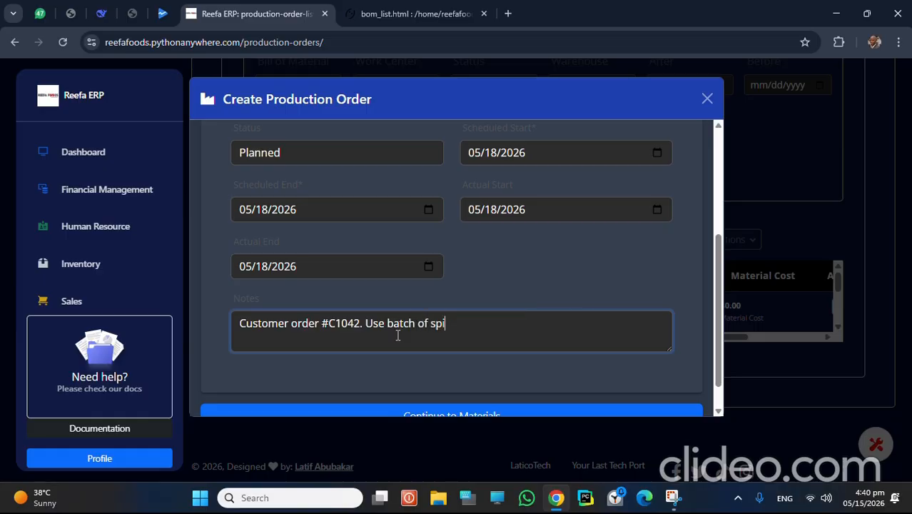
type("ce mix SP-")
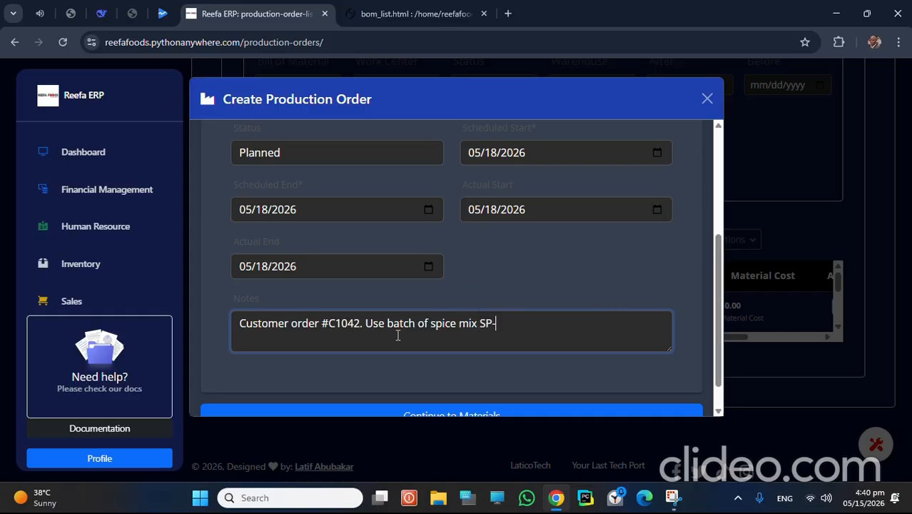
type("9")
key("BackSpace")
type("003-26. Che")
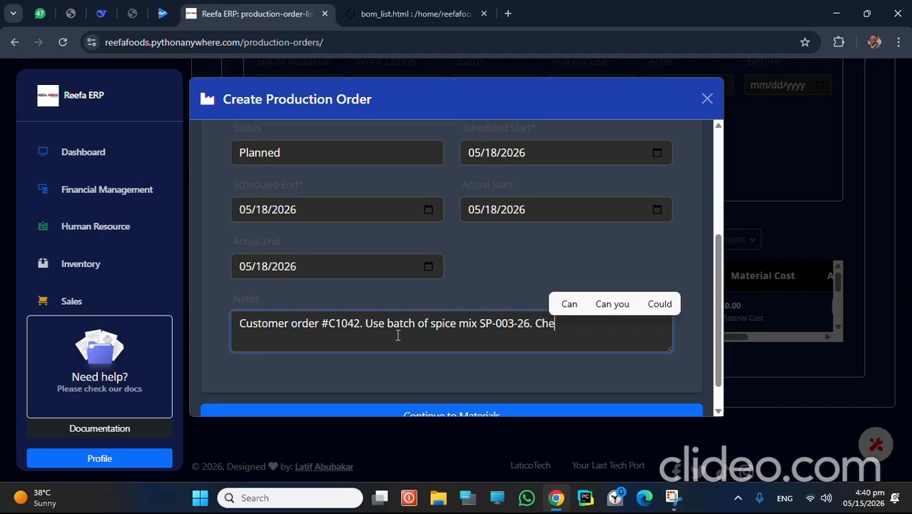
type("ck casing ")
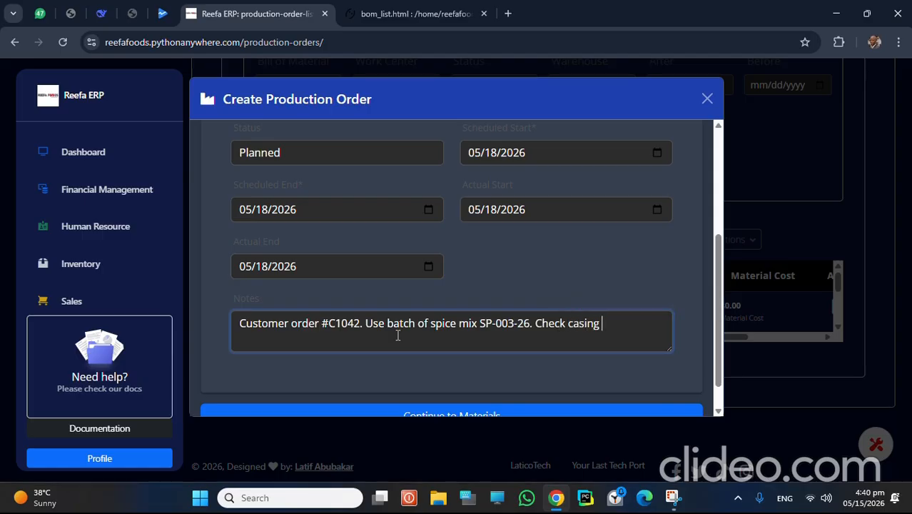
type("quality before ")
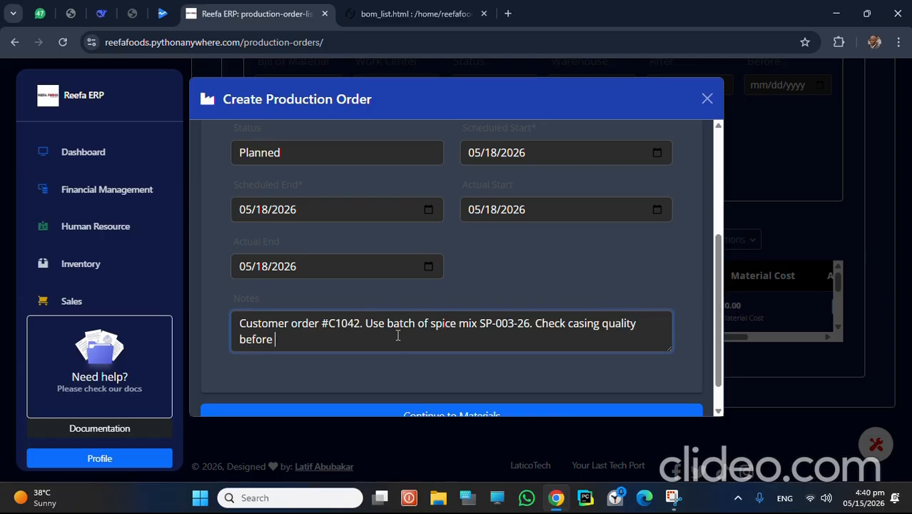
type("run.")
scroll(413, 332, "down", 1)
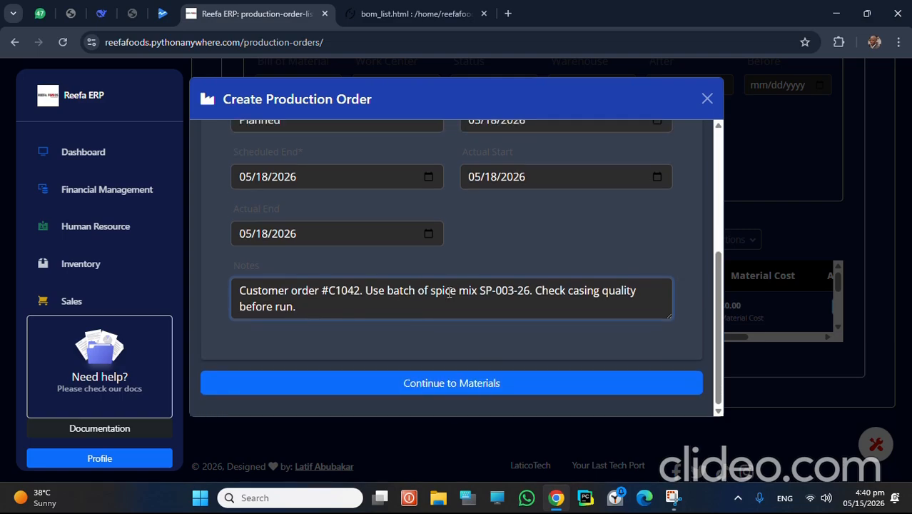
Continue to the production materials and set the first material to Beef (kg) with a quantity of 3.
left_click(463, 387)
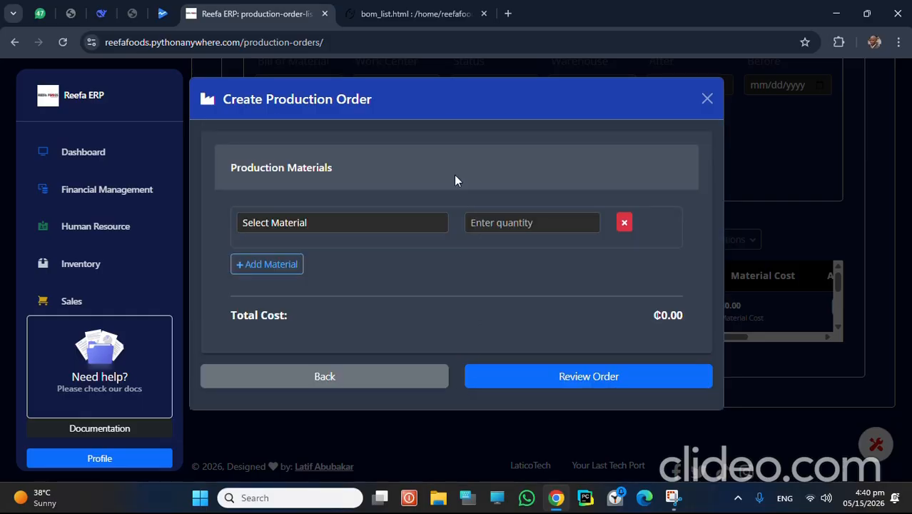
left_click(369, 219)
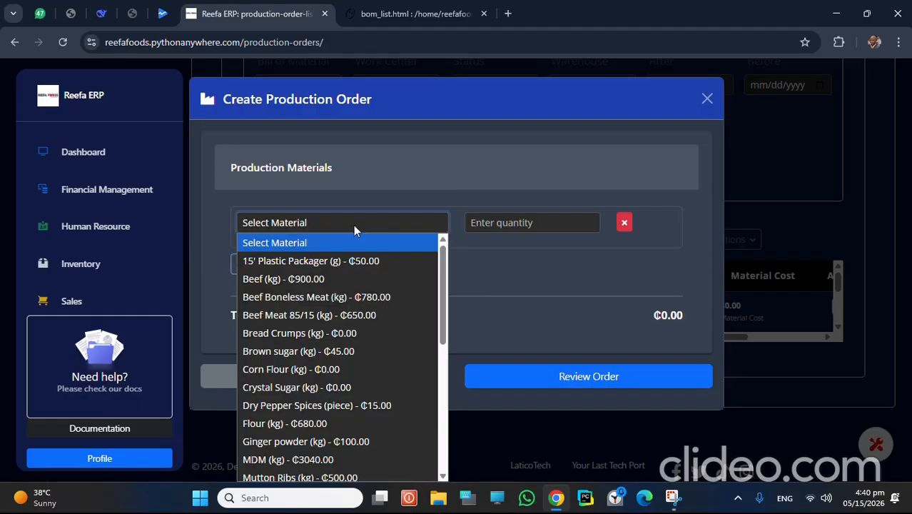
left_click(305, 280)
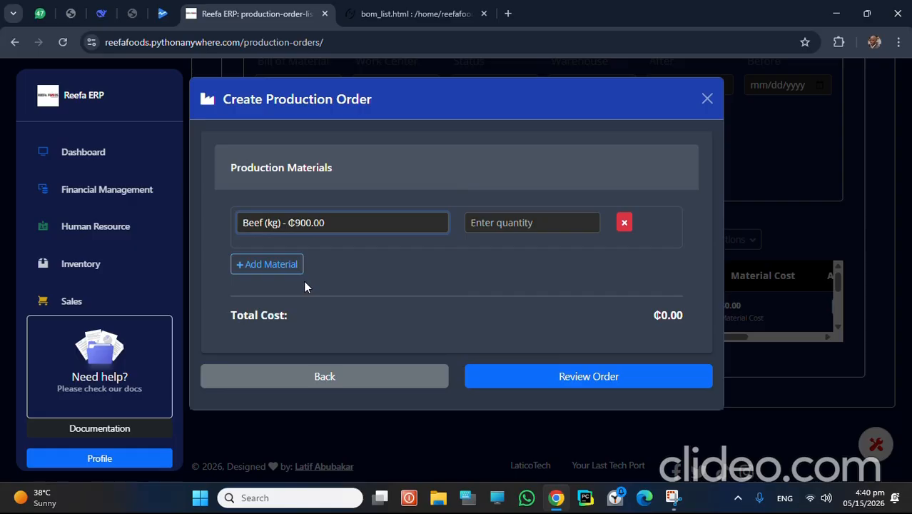
left_click(515, 224)
type("1")
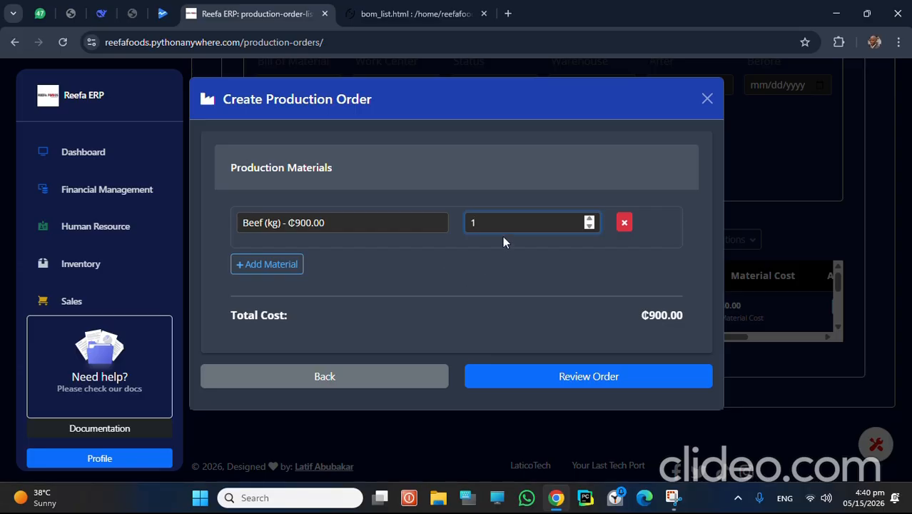
left_click_drag(485, 224, 470, 226)
type("3")
Add Dry Pepper Spices (piece) as the second production material with a quantity of 2.
left_click(267, 264)
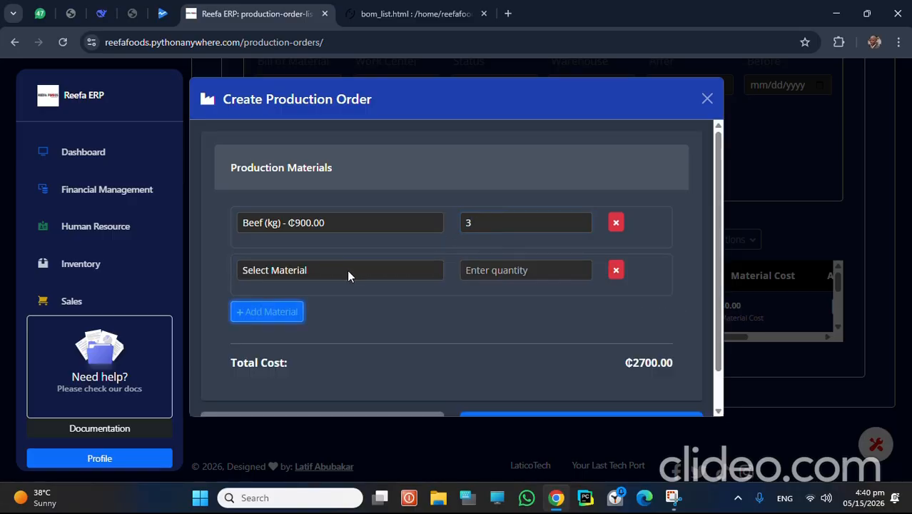
left_click(347, 270)
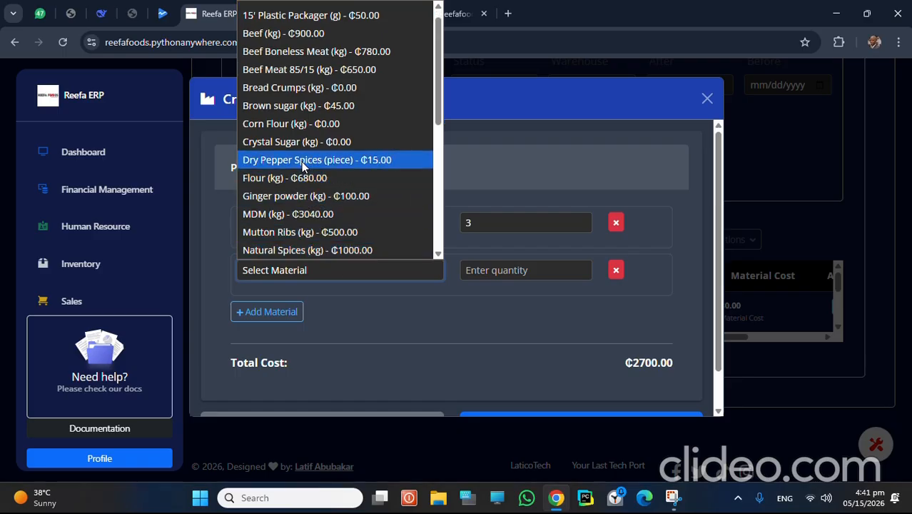
left_click(303, 161)
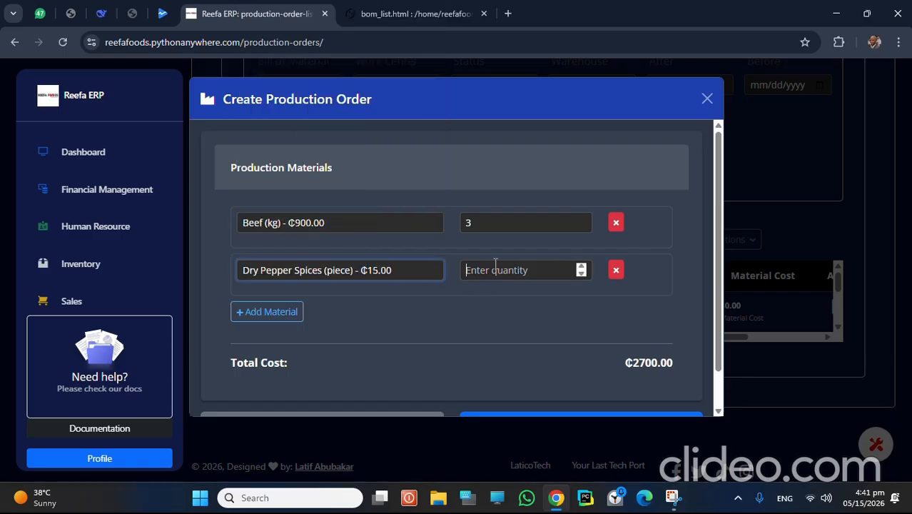
type("2")
Add Ginger powder (kg) as the third production material with a quantity of 3.
left_click(275, 312)
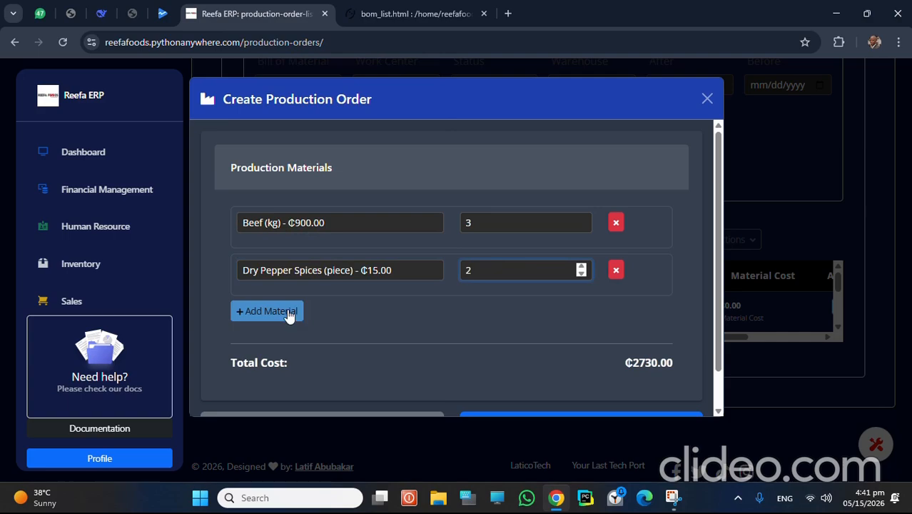
scroll(288, 306, "down", 1)
left_click(351, 245)
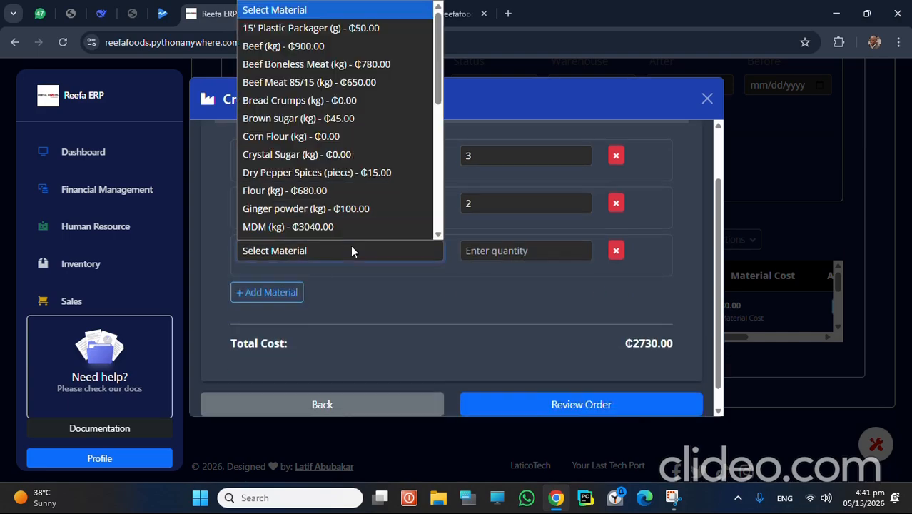
scroll(322, 214, "down", 1)
left_click(299, 190)
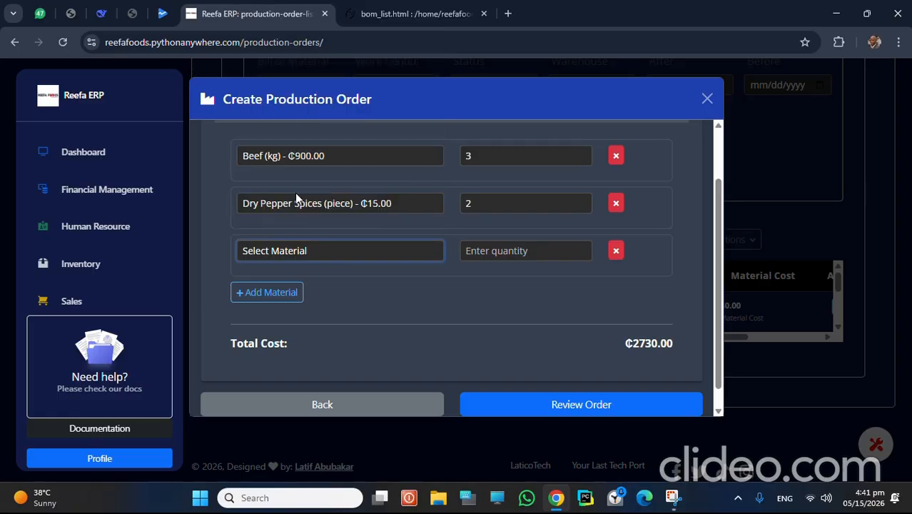
left_click(489, 246)
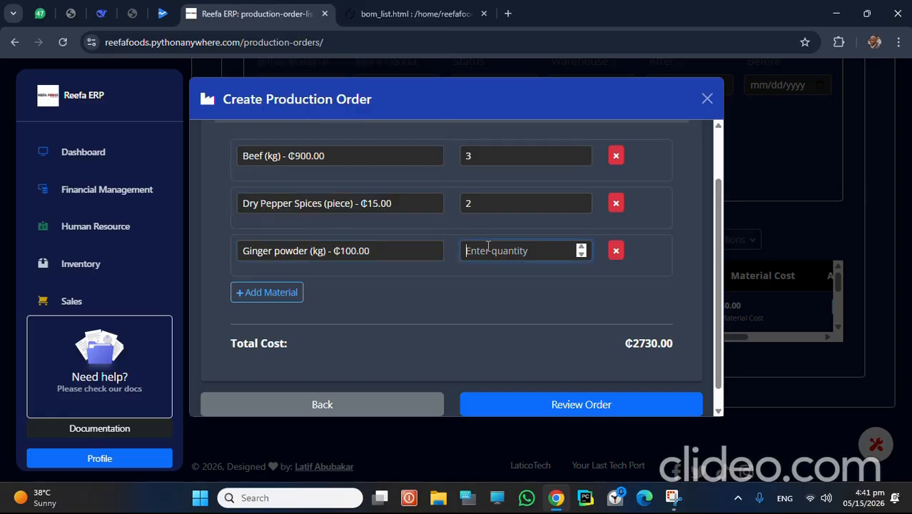
type("3")
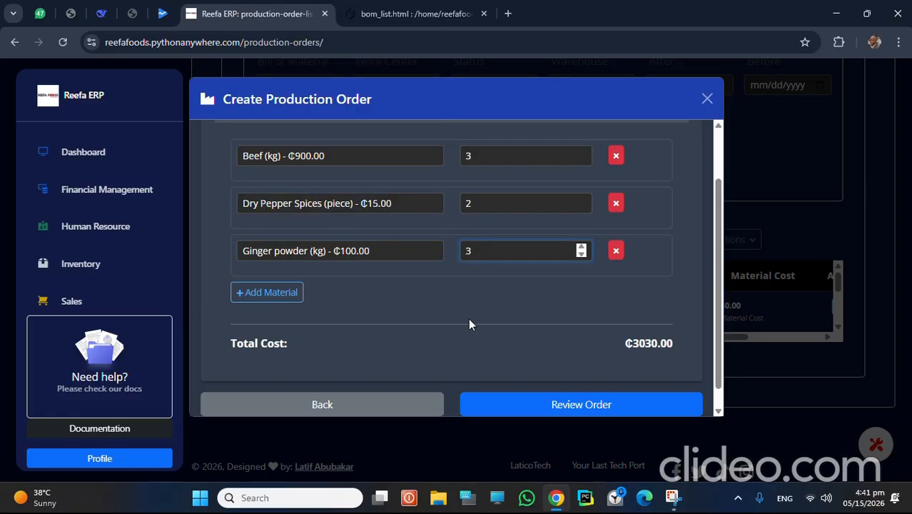
Review the Beef Sausage production order summary and create the order, acknowledging the confirmation to return to the order list.
scroll(458, 286, "down", 1)
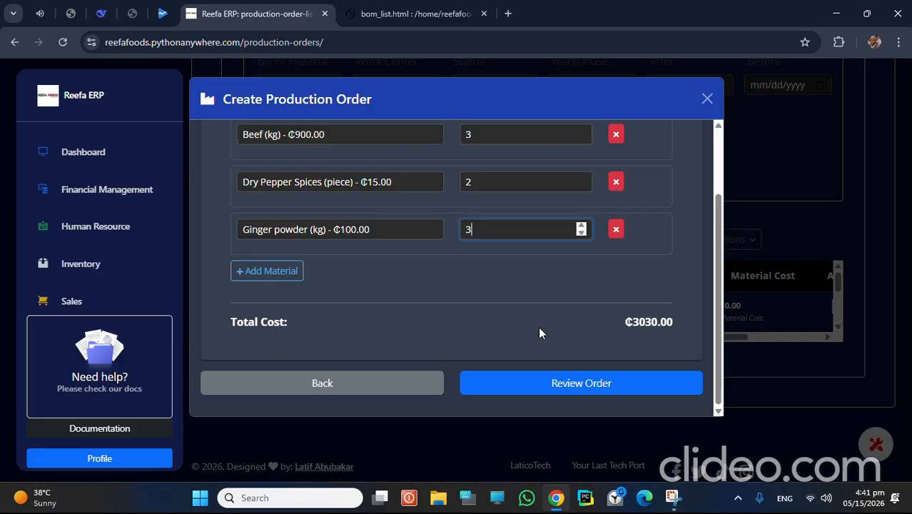
left_click(577, 384)
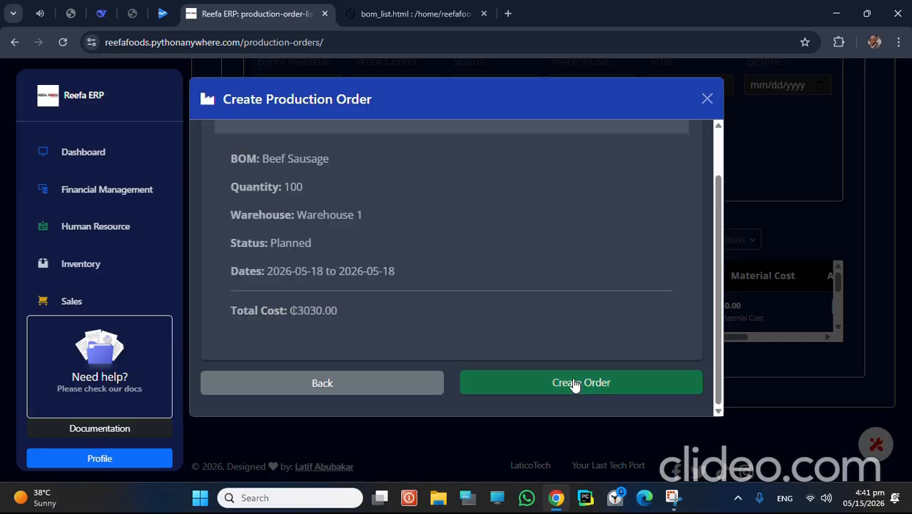
scroll(384, 193, "up", 1)
scroll(385, 193, "down", 1)
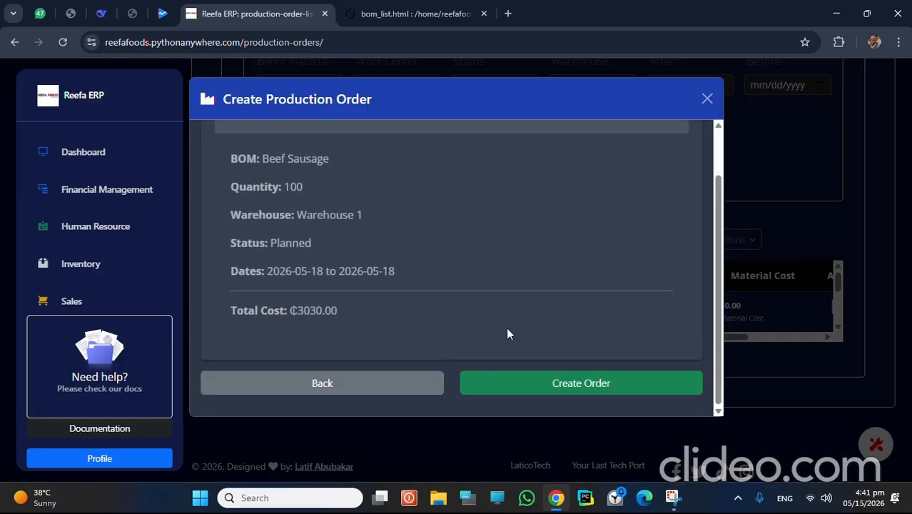
left_click(586, 391)
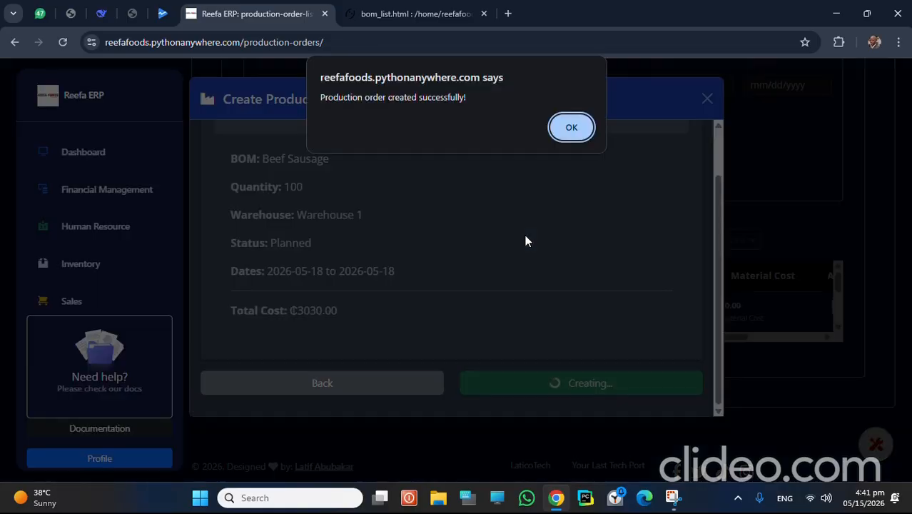
left_click(571, 129)
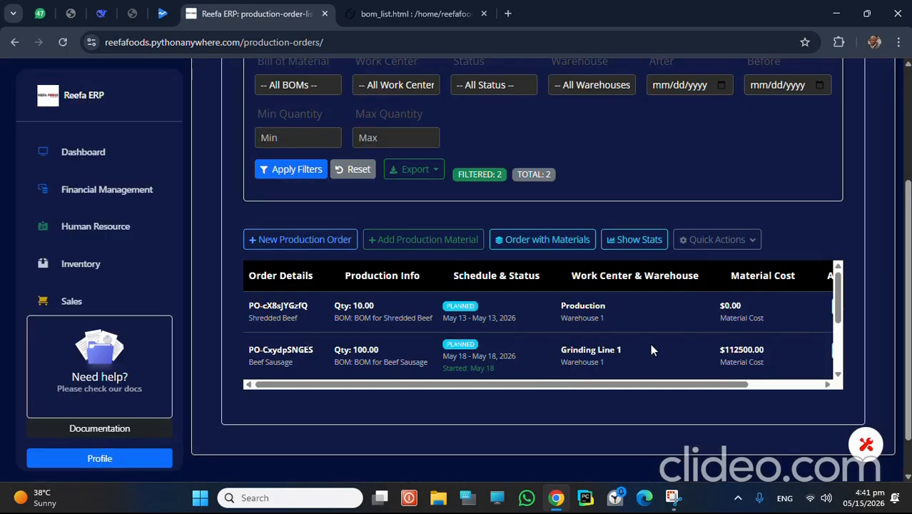
left_click_drag(721, 382, 617, 381)
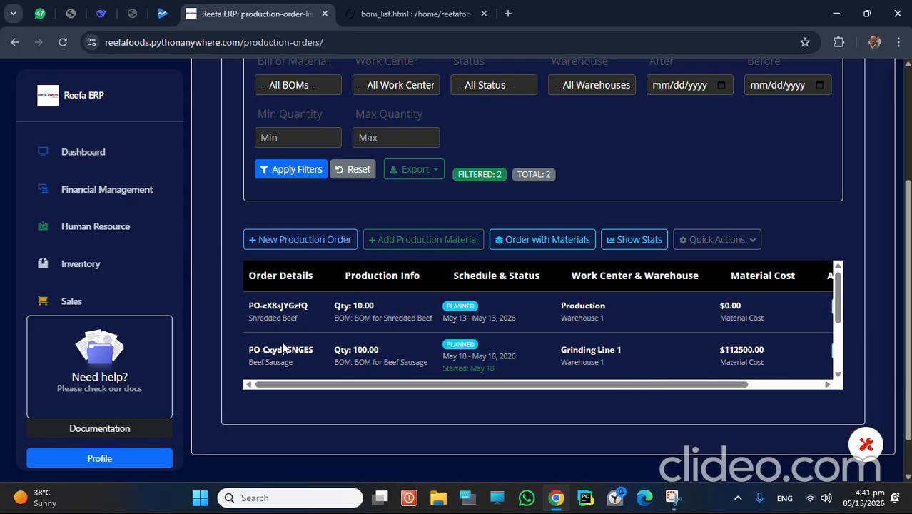